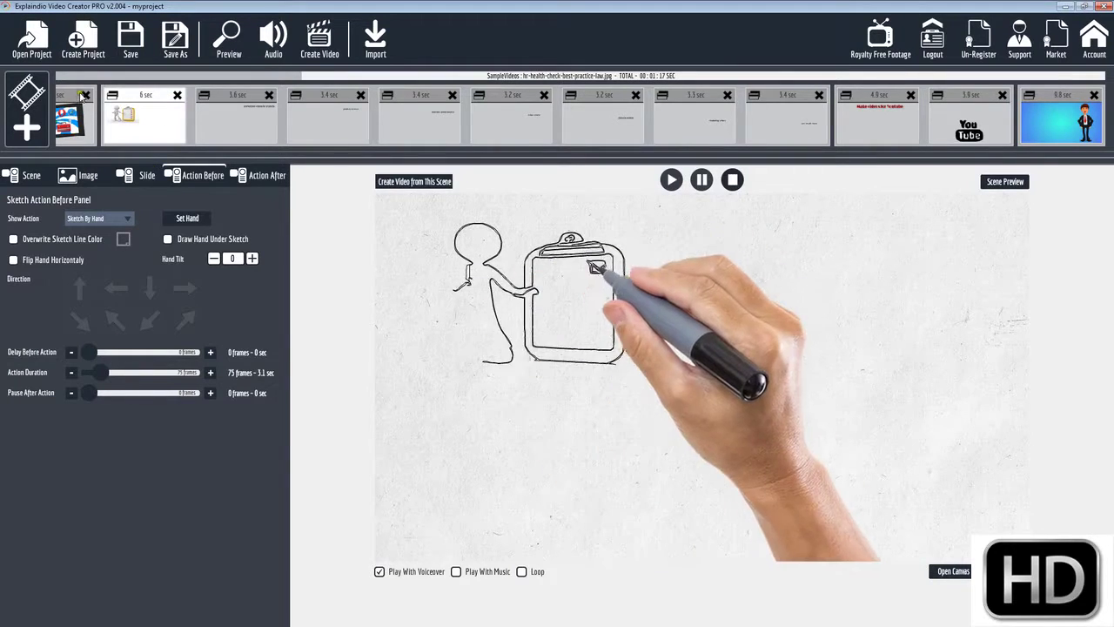
# - Set the action after the scene containing the 16.6 sec browser-icons video slide to Fade Out and preview that scene
pyautogui.moveTo(324, 76); pyautogui.dragTo(186, 77)
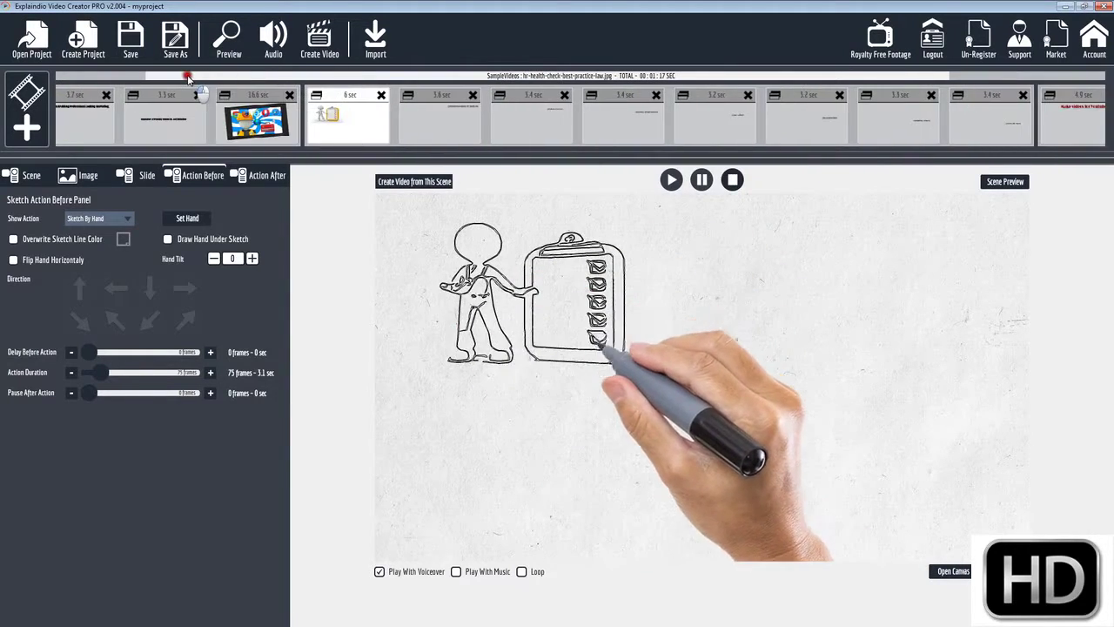
pyautogui.click(248, 96)
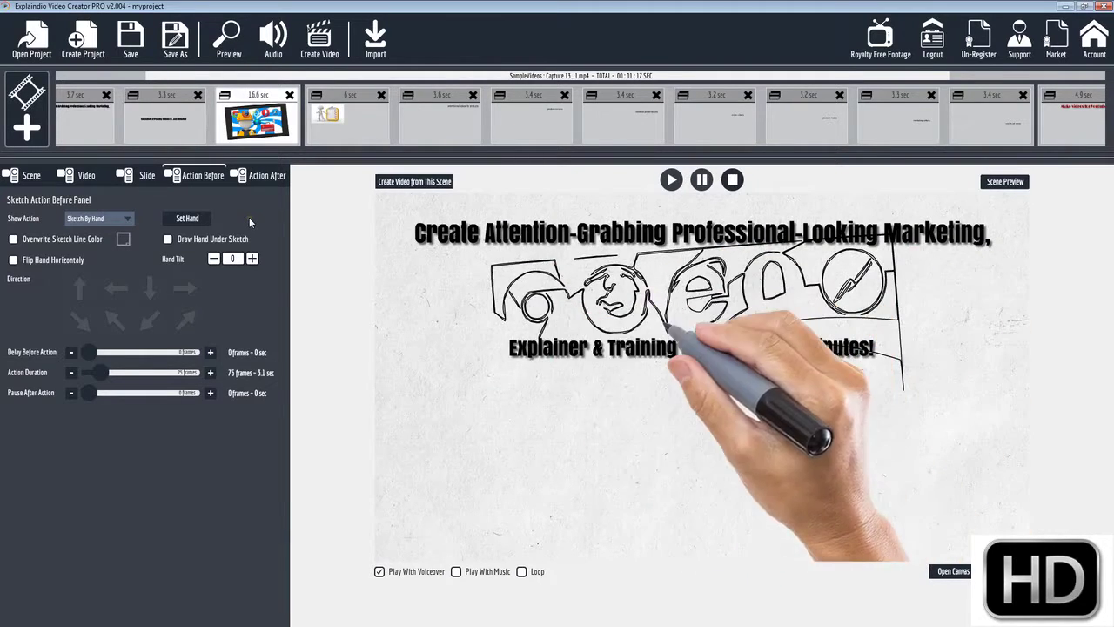
pyautogui.click(139, 180)
pyautogui.click(80, 177)
pyautogui.click(31, 179)
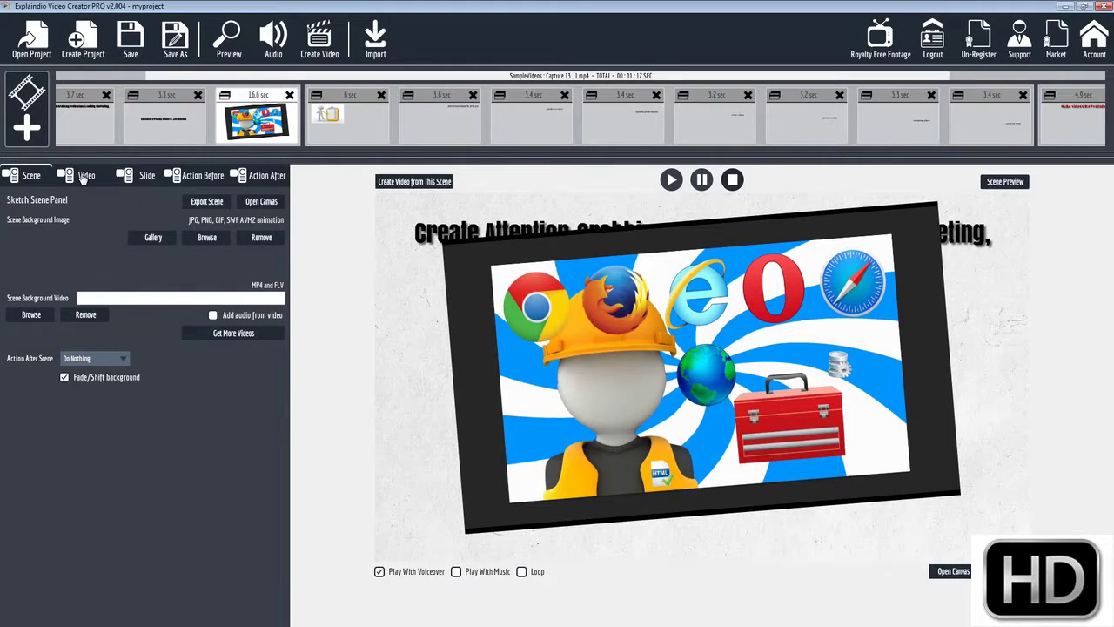
pyautogui.click(98, 359)
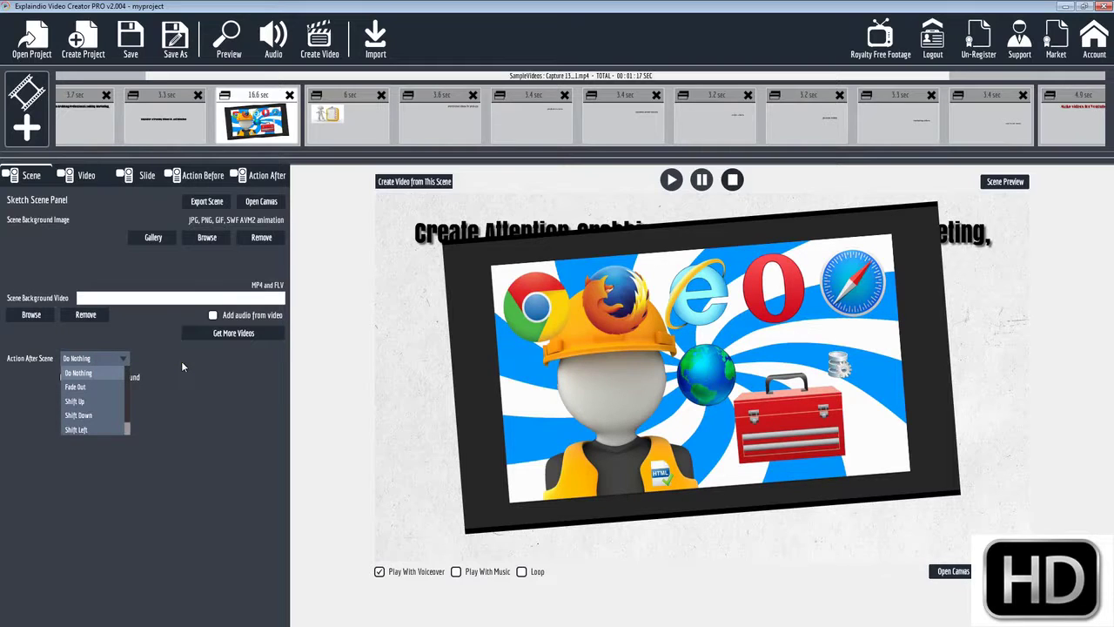
pyautogui.click(93, 390)
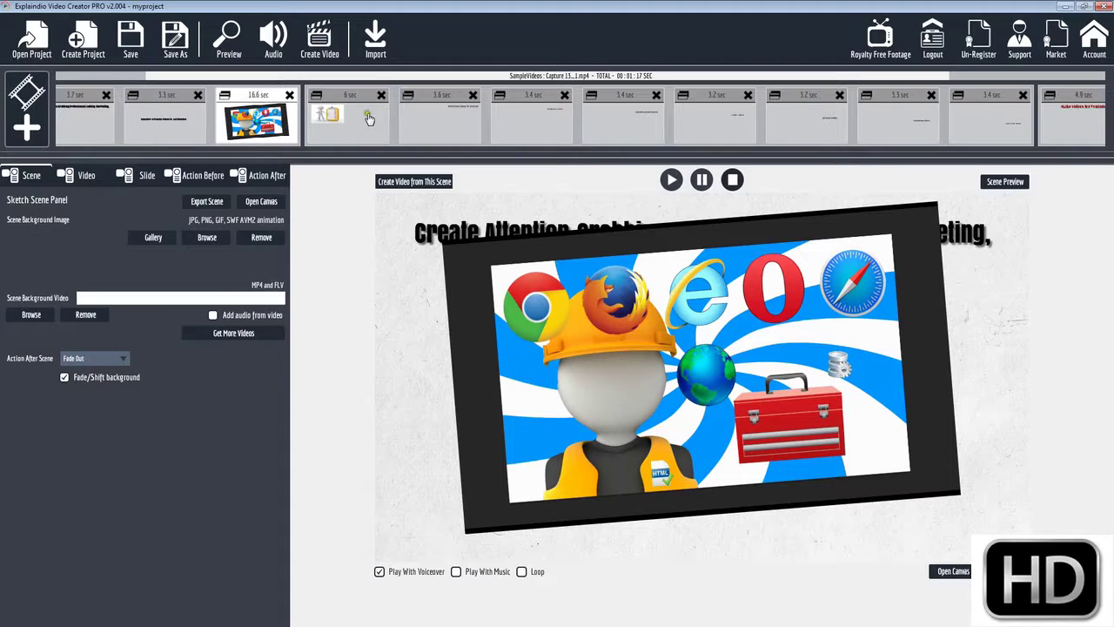
pyautogui.click(1005, 182)
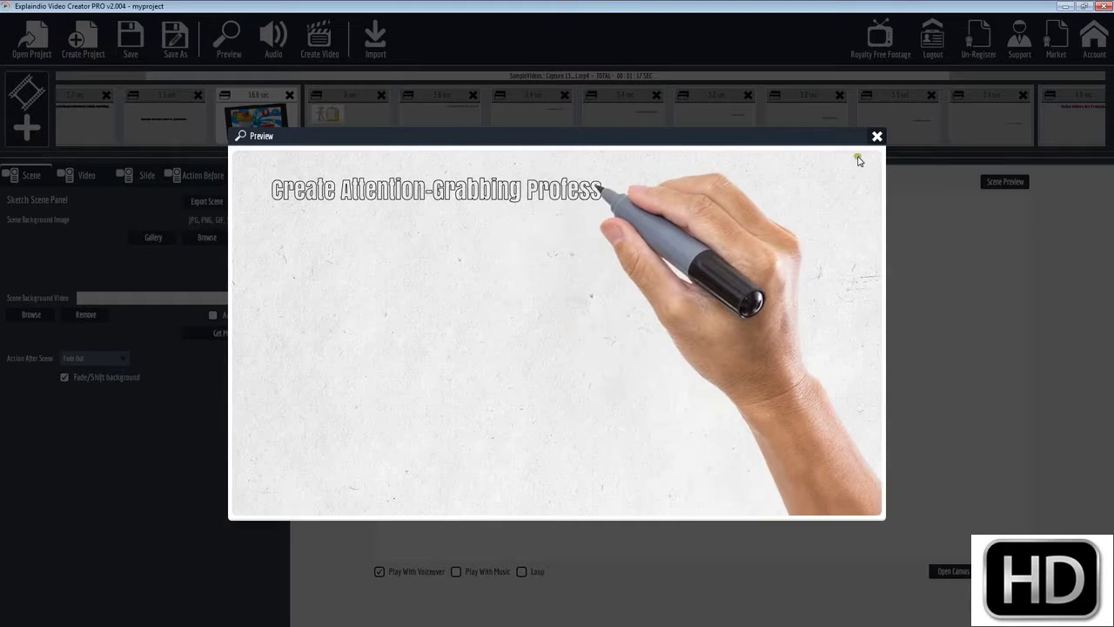
pyautogui.click(877, 137)
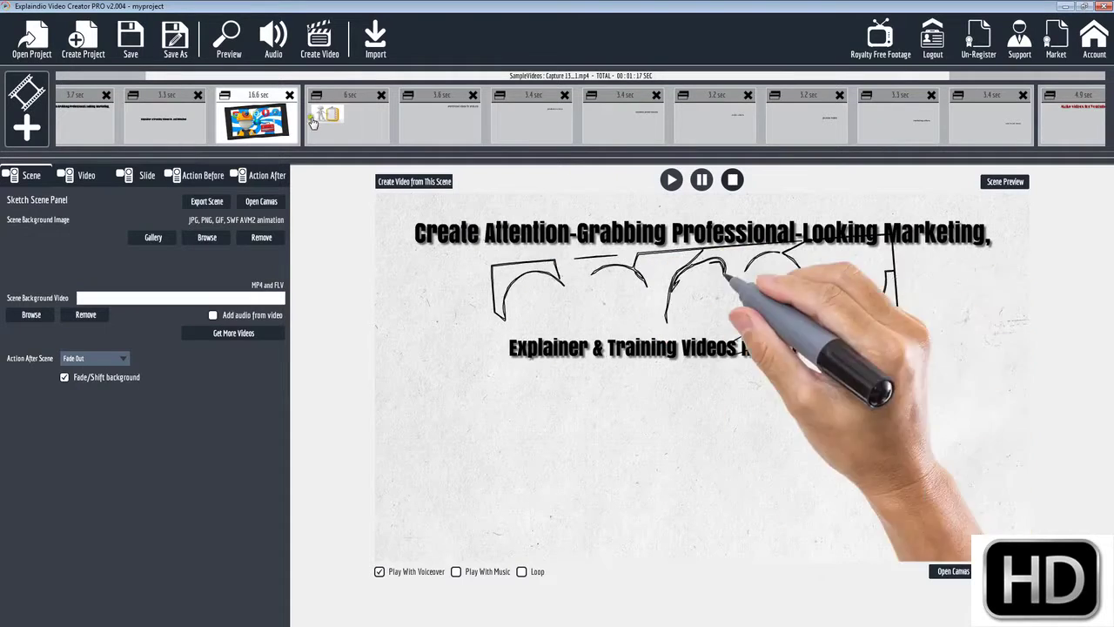
# - Set the action after the scene of the opening "Learn to Create" keyboard slide to Fade Out
pyautogui.click(354, 98)
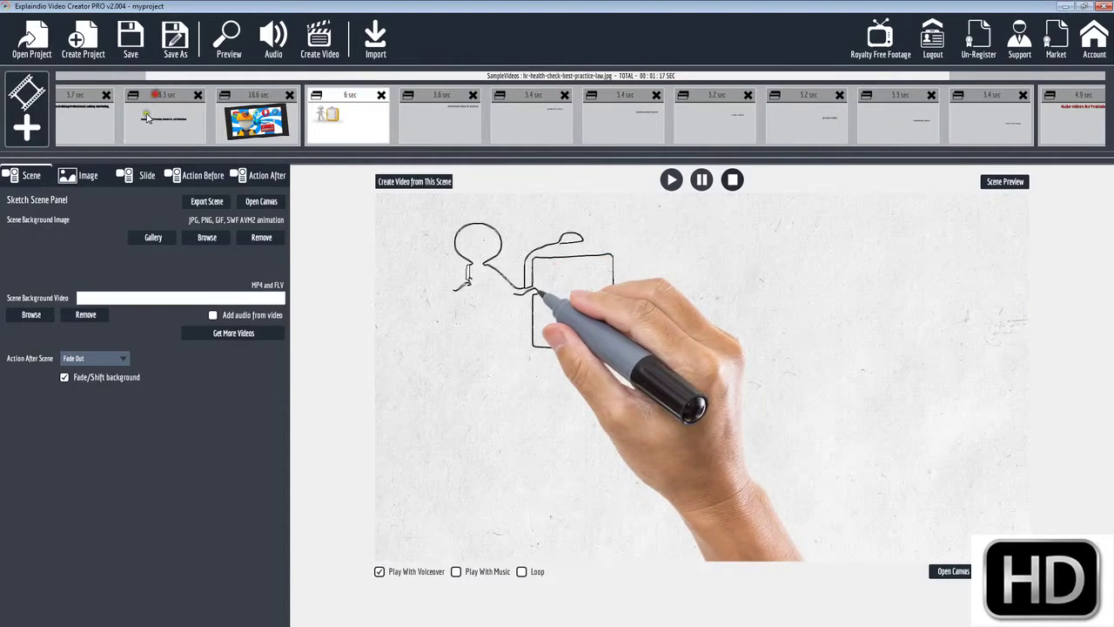
pyautogui.click(158, 105)
pyautogui.moveTo(186, 76); pyautogui.dragTo(54, 77)
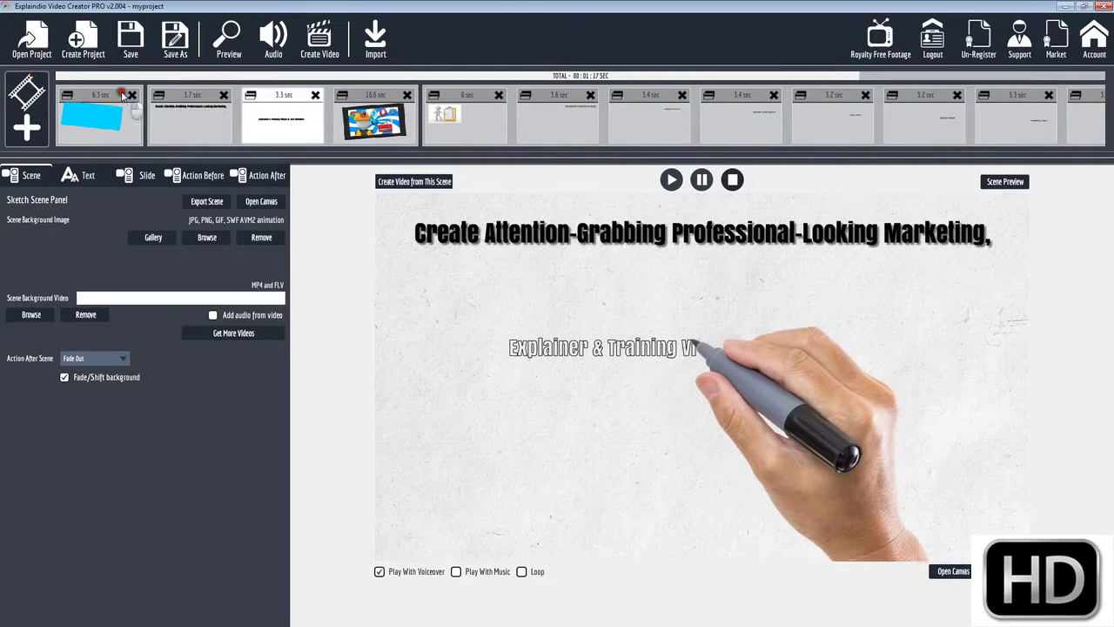
pyautogui.click(116, 126)
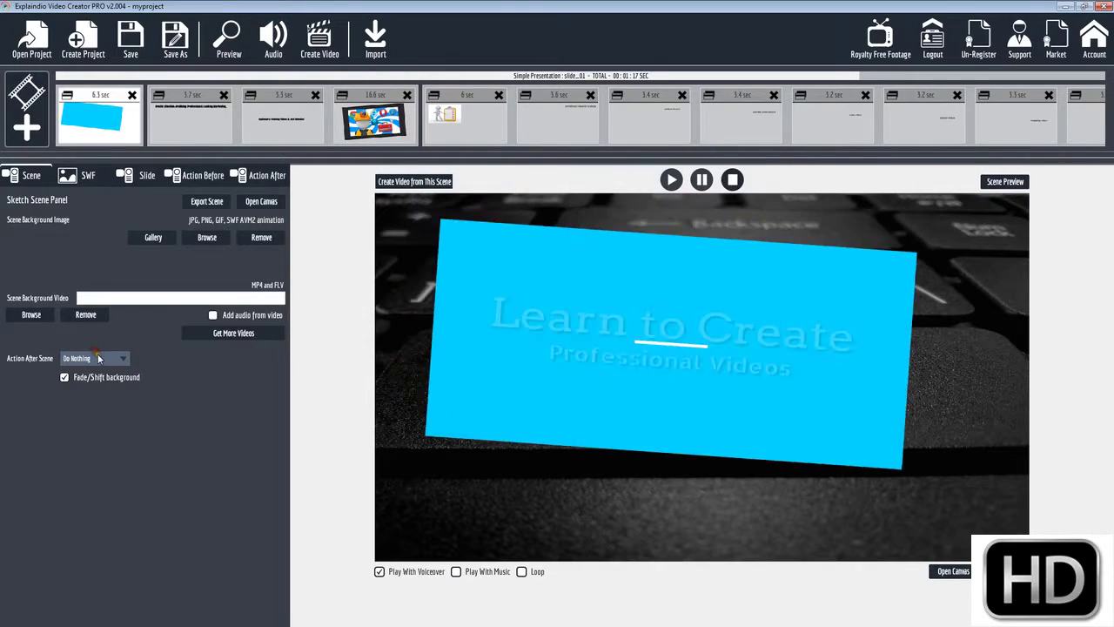
pyautogui.click(100, 359)
pyautogui.click(79, 387)
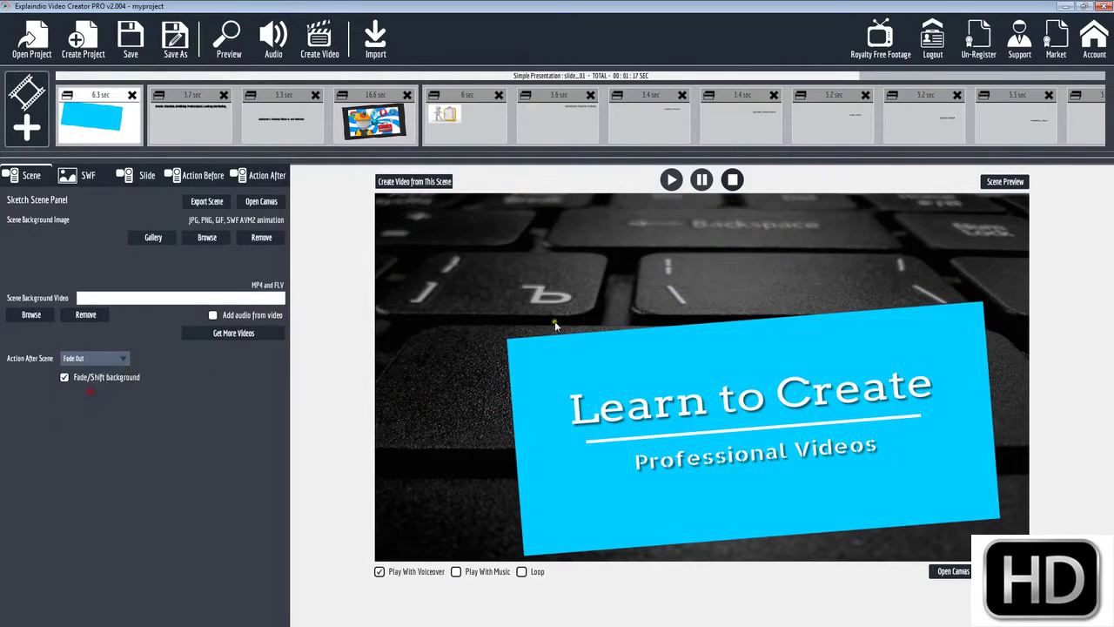
# - Preview the opening scene and the whole project to check the scene transitions
pyautogui.click(1000, 182)
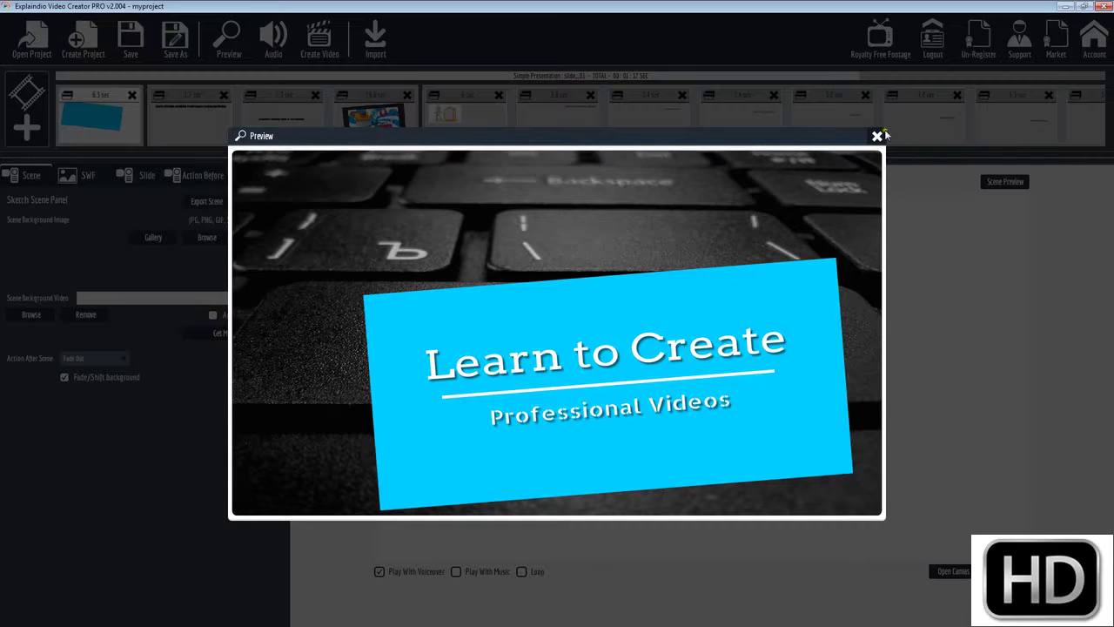
pyautogui.click(240, 49)
pyautogui.click(413, 99)
pyautogui.click(230, 51)
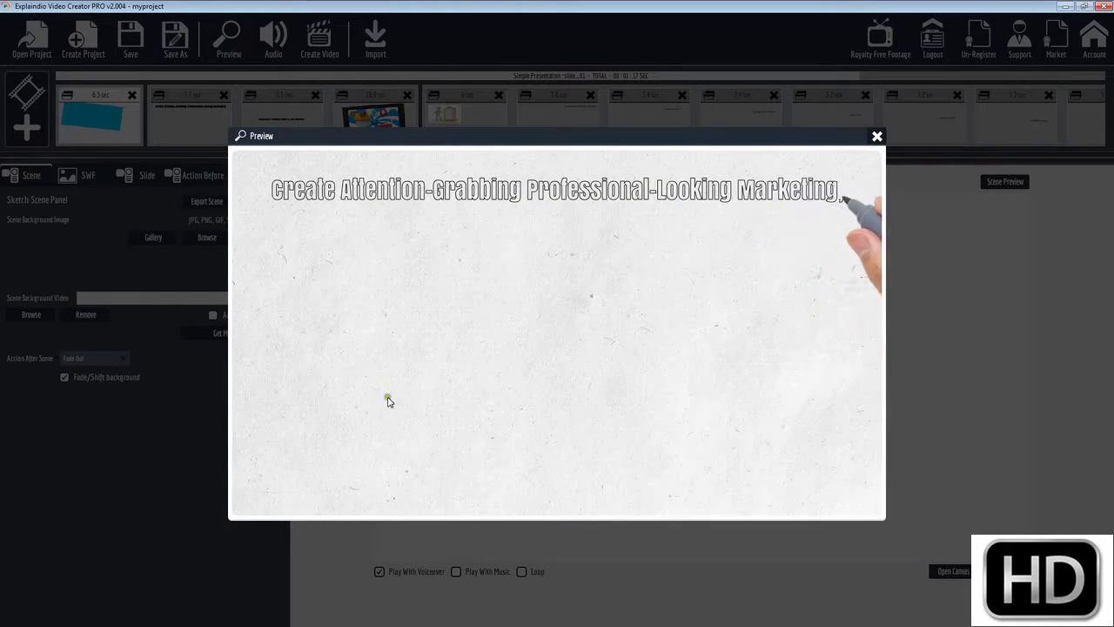
pyautogui.click(874, 141)
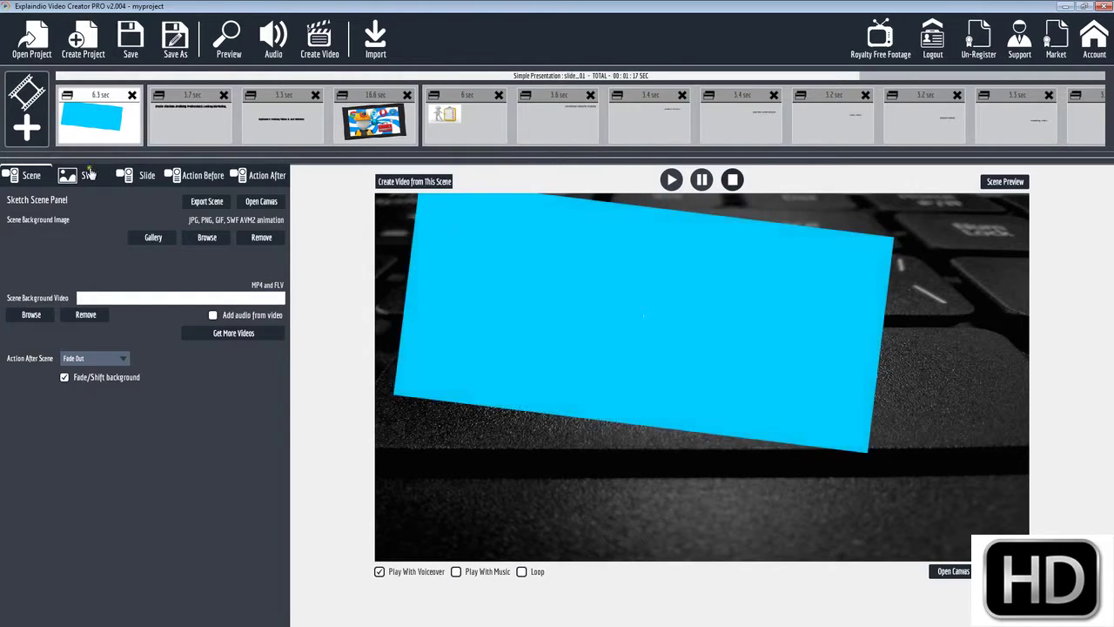
# - Enable the first pause for the opening slide's SWF animation and set it to pause at frame 6
pyautogui.click(87, 175)
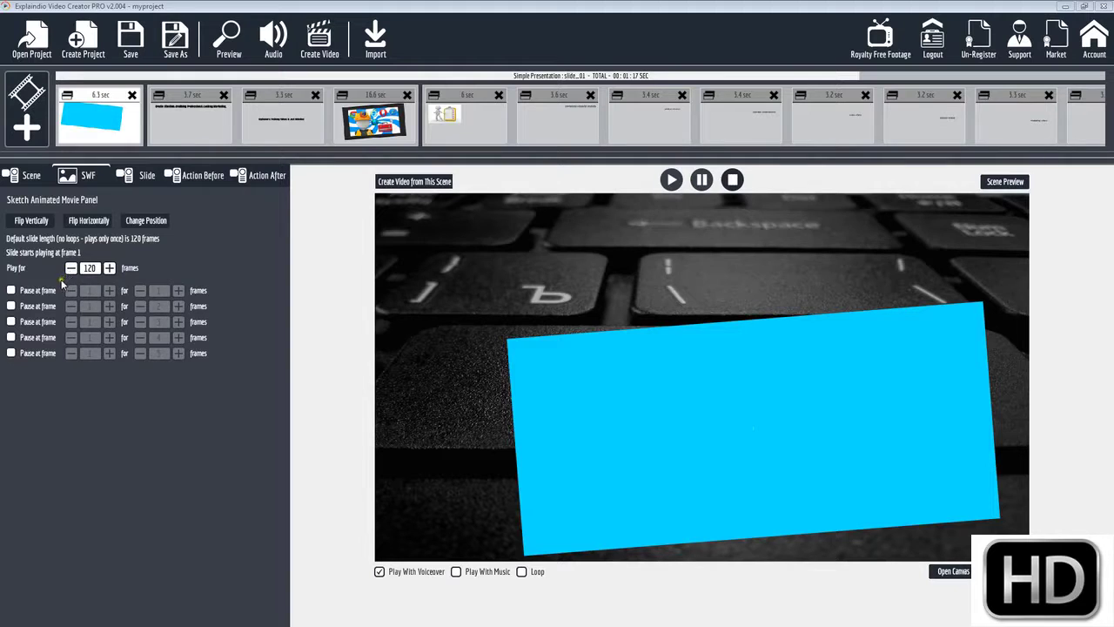
pyautogui.click(10, 290)
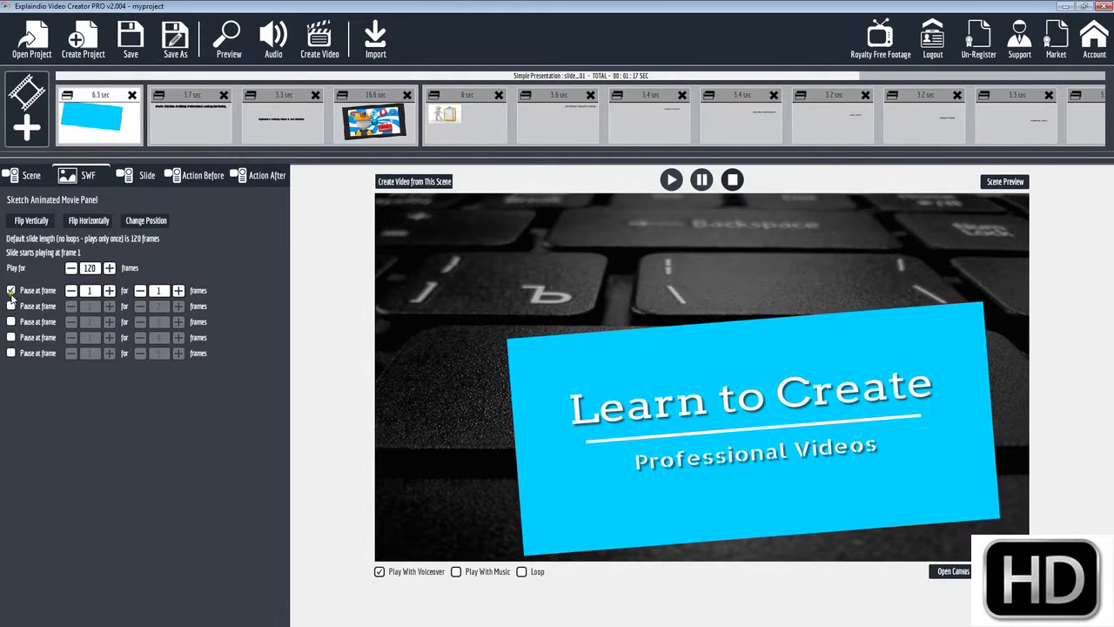
pyautogui.click(109, 291)
pyautogui.click(110, 290)
pyautogui.click(109, 290)
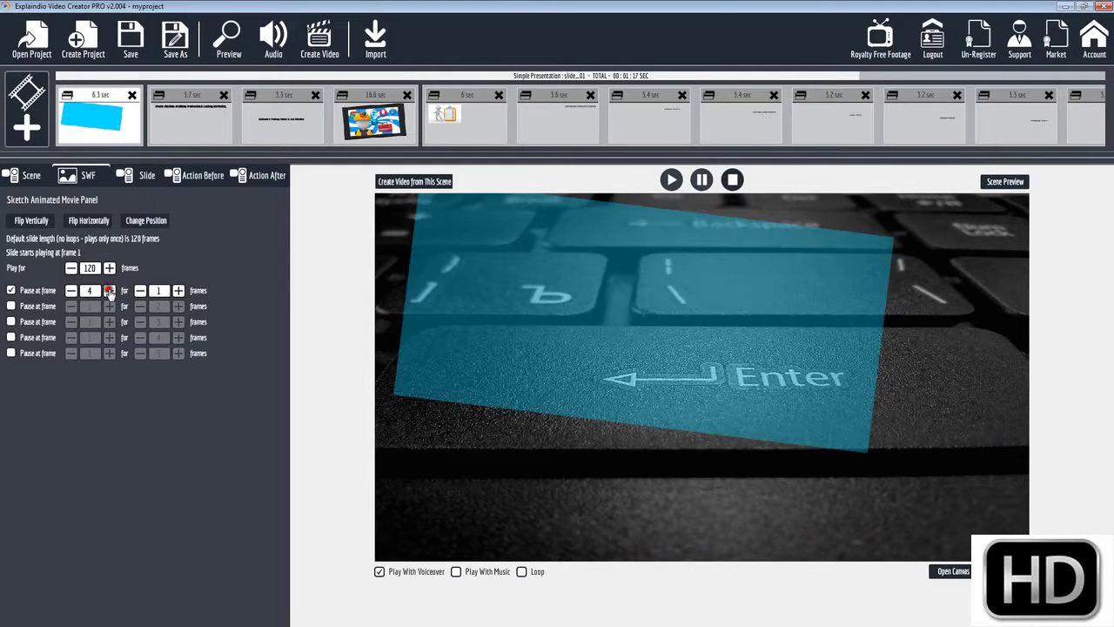
pyautogui.click(109, 291)
pyautogui.click(109, 291)
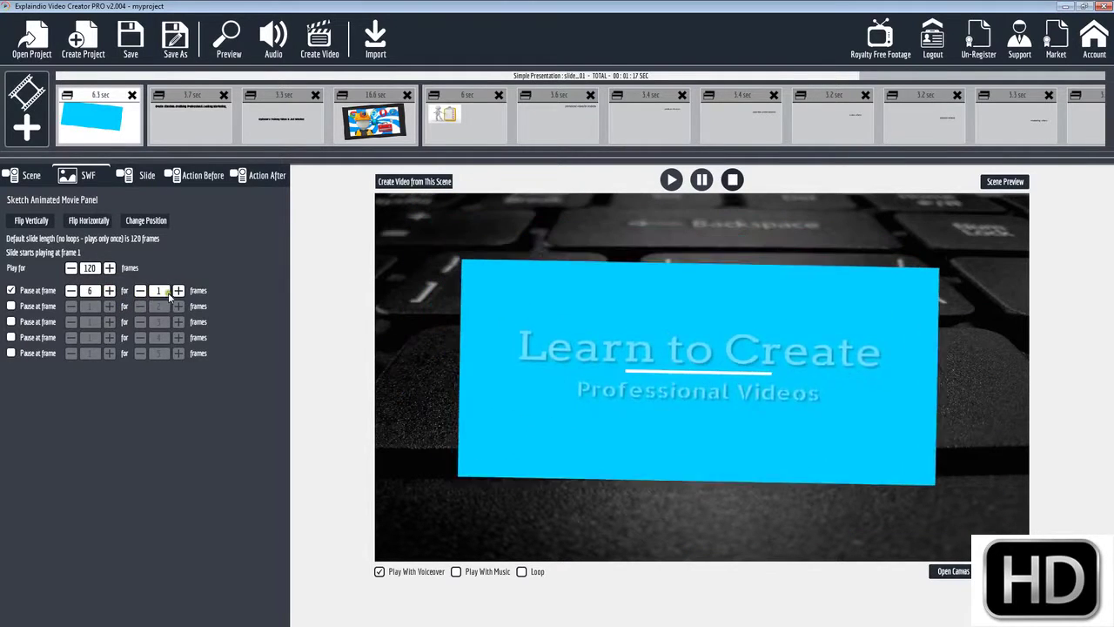
# - Set the opening animation's first pause to last 36 frames and turn that pause off again
pyautogui.doubleClick(178, 291)
pyautogui.click(179, 292)
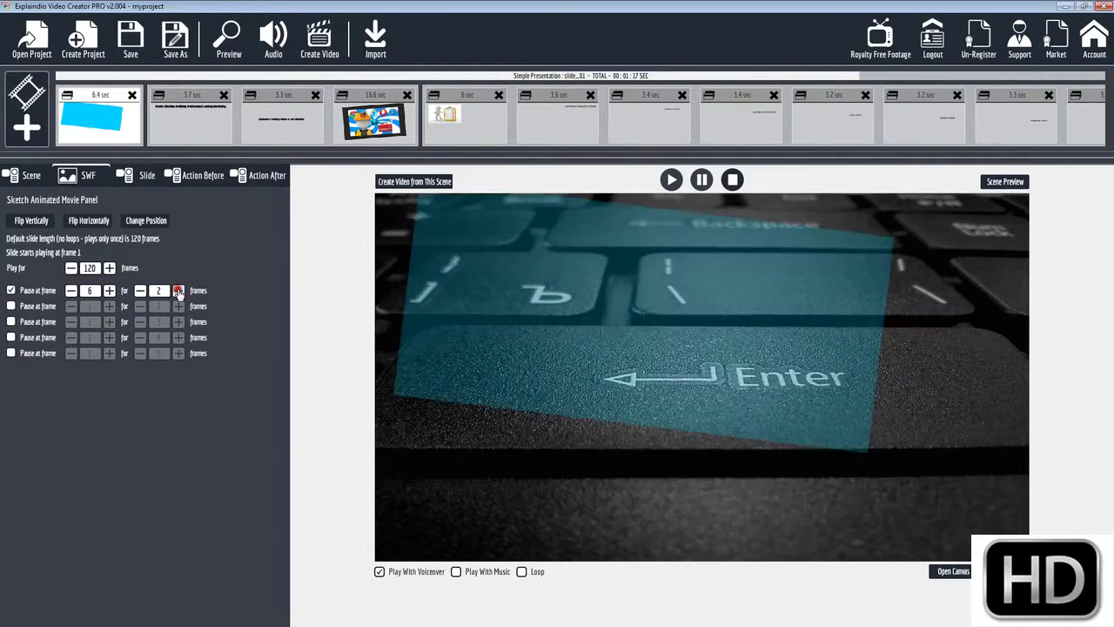
pyautogui.doubleClick(179, 291)
pyautogui.doubleClick(179, 292)
pyautogui.doubleClick(178, 291)
pyautogui.doubleClick(178, 292)
pyautogui.doubleClick(179, 292)
pyautogui.click(178, 291)
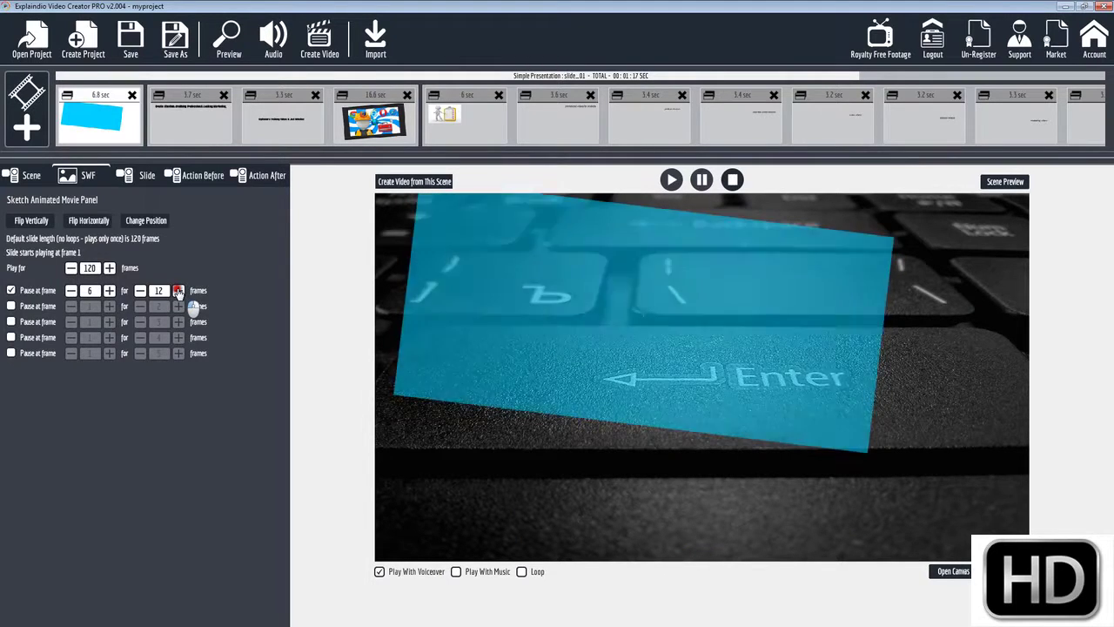
pyautogui.doubleClick(179, 292)
pyautogui.doubleClick(178, 292)
pyautogui.doubleClick(178, 292)
pyautogui.doubleClick(178, 291)
pyautogui.click(179, 292)
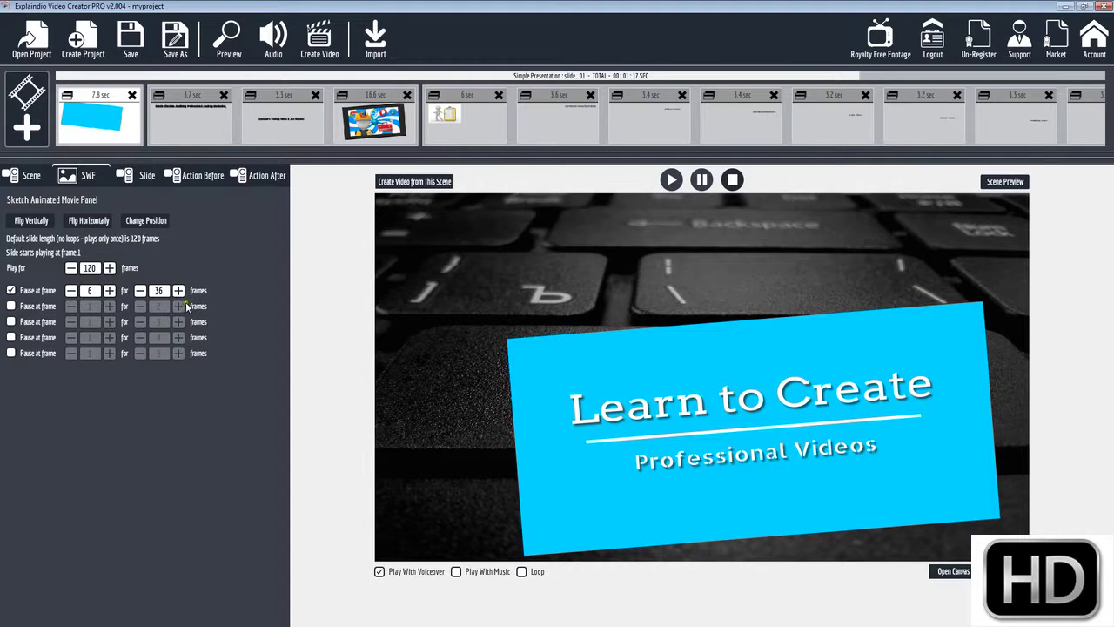
pyautogui.click(11, 291)
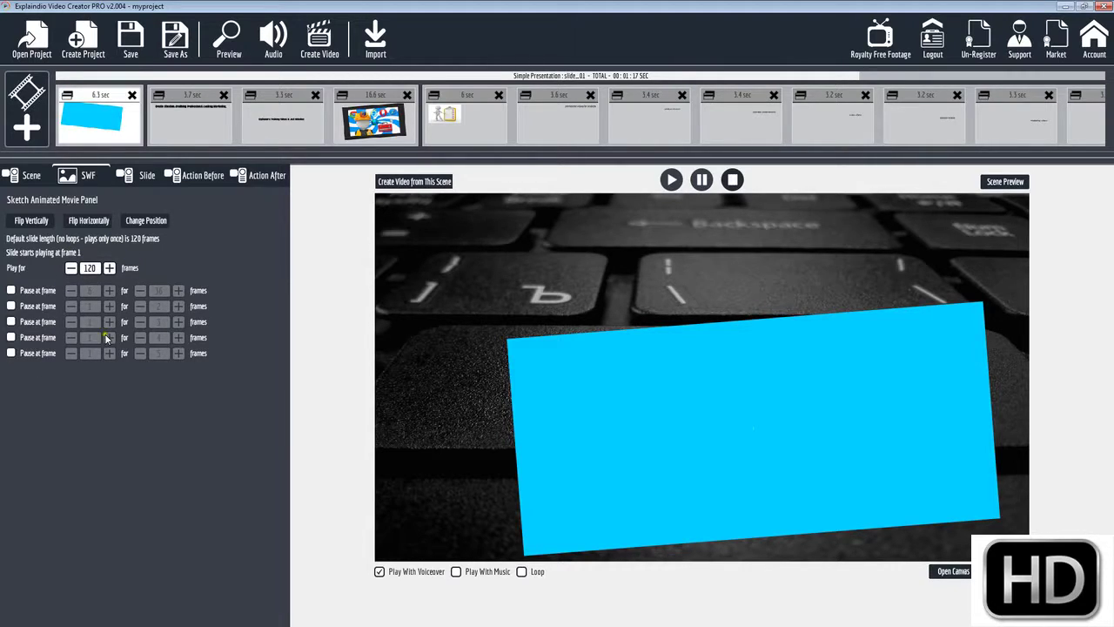
# - Try to turn on drawing on the previous slide for the opening animation slide
pyautogui.click(143, 183)
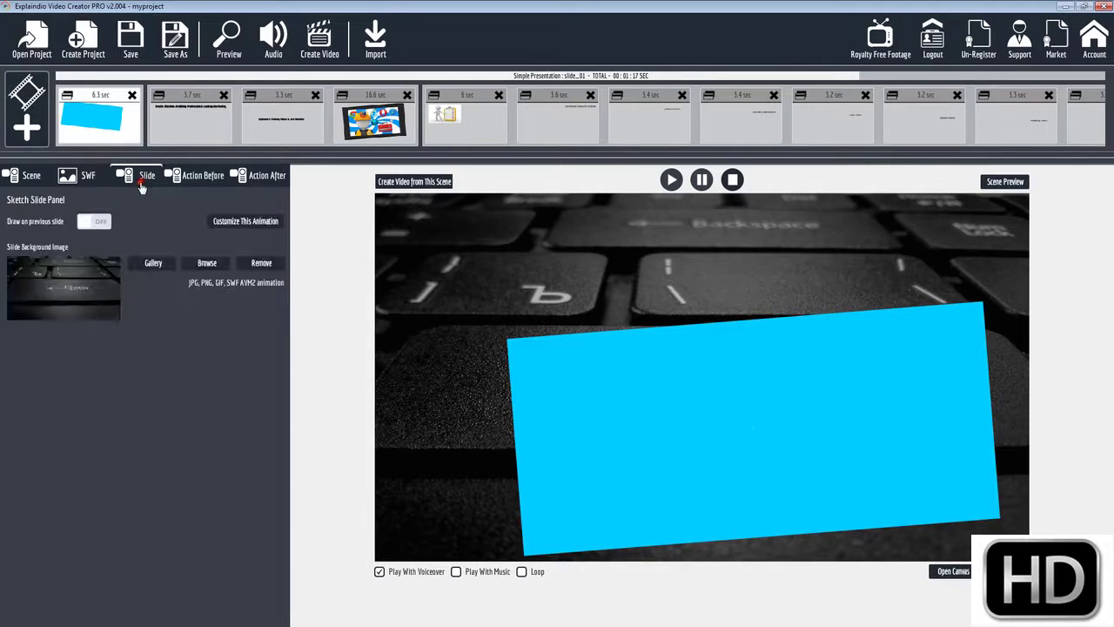
pyautogui.click(84, 222)
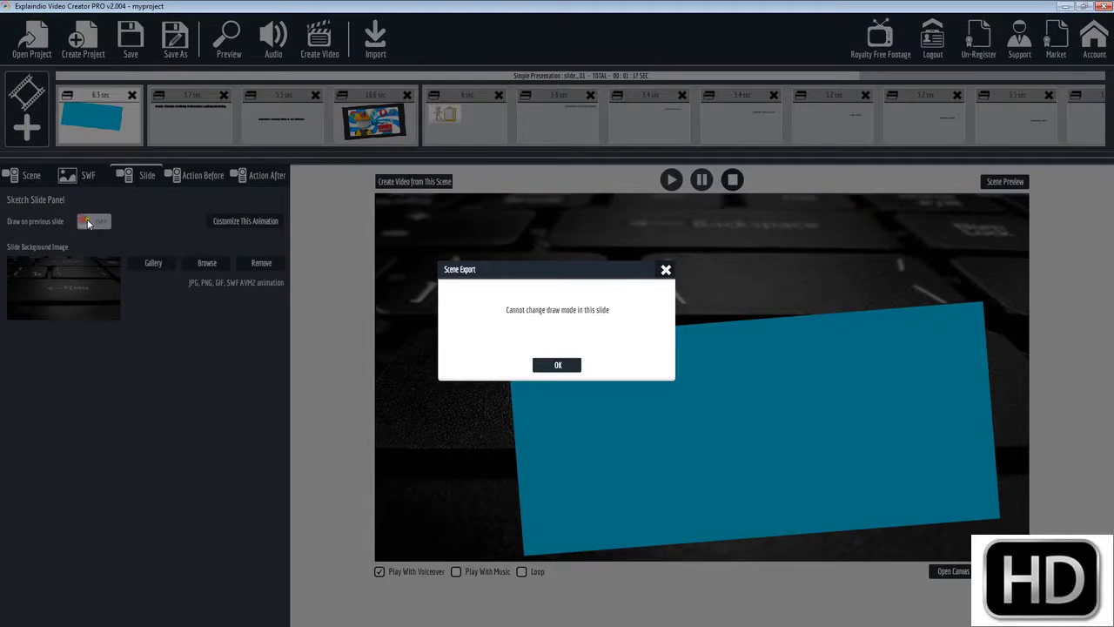
pyautogui.click(559, 365)
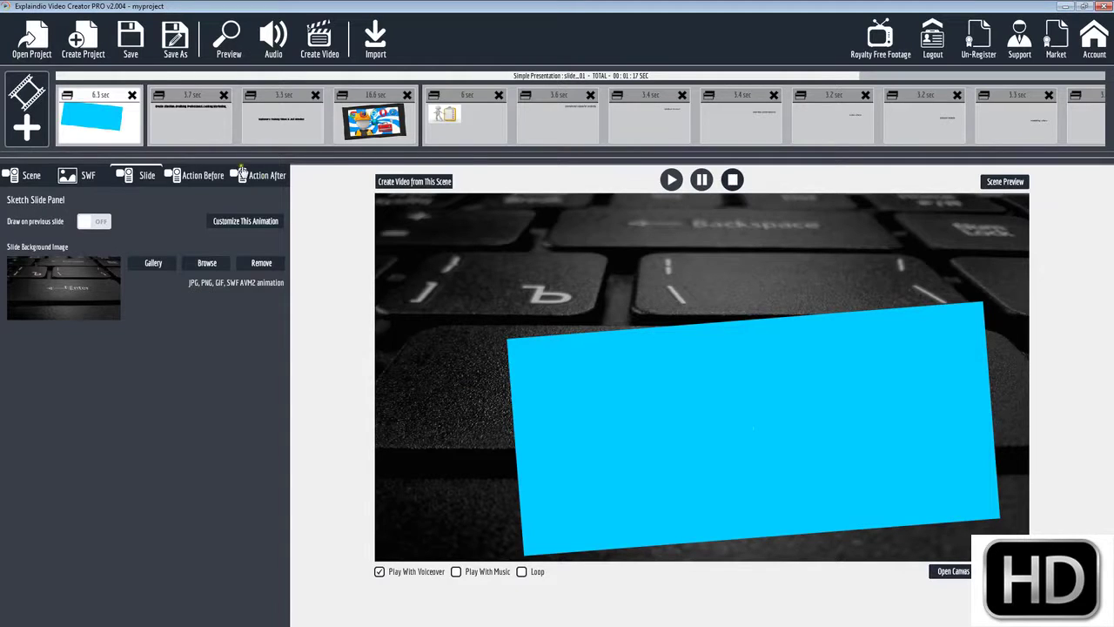
# - Turn on drawing on the previous slide for the "Create Attention-Grabbing" text slide, agreeing to combine its scene with the opening one
pyautogui.click(194, 115)
pyautogui.click(82, 222)
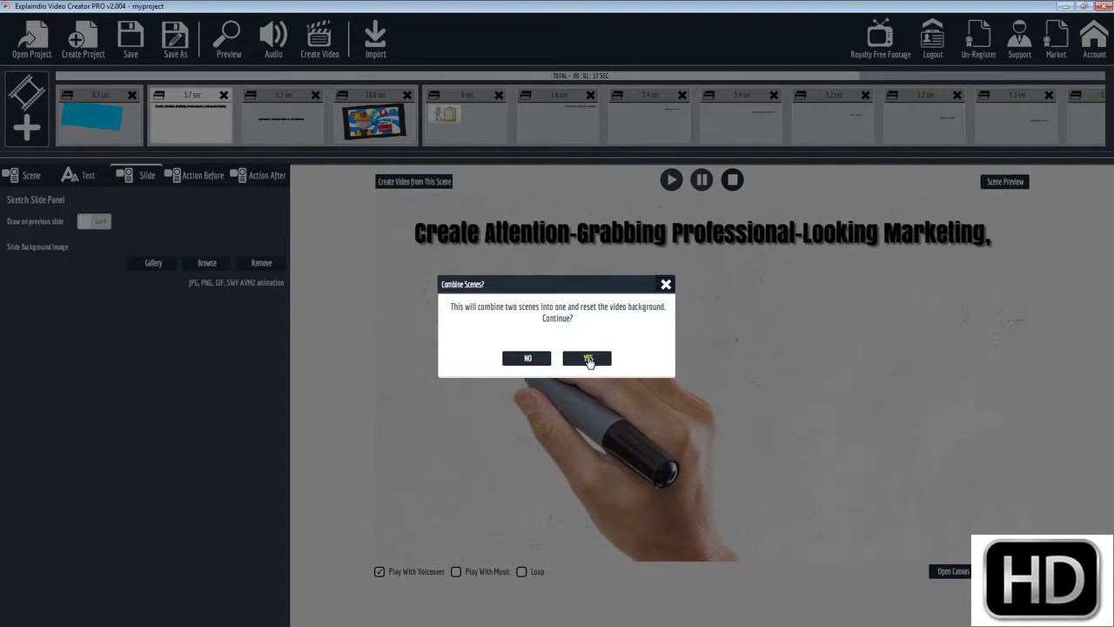
pyautogui.click(590, 360)
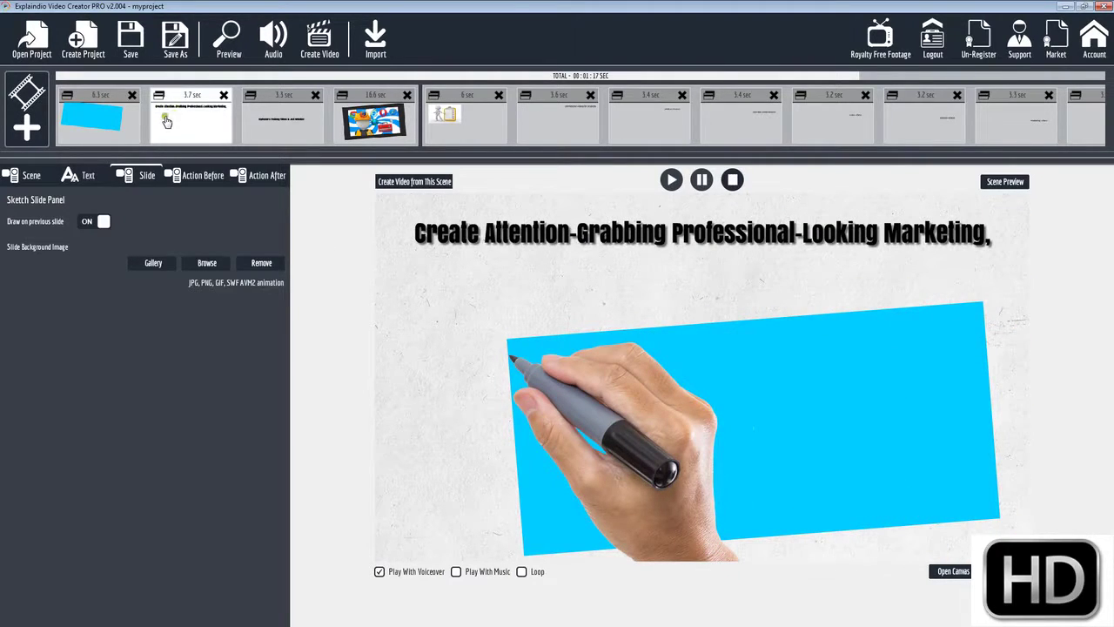
# - Set the opening slide's before-action to Sketch By Hand and choose the third hand in the third row of the pen gallery
pyautogui.click(179, 122)
pyautogui.click(113, 127)
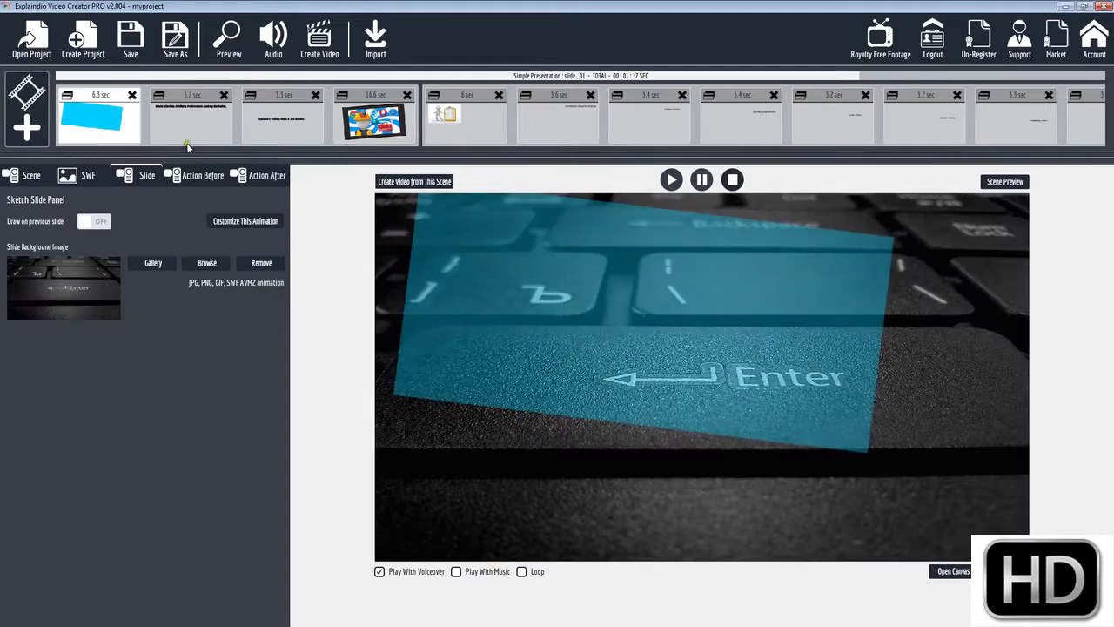
pyautogui.click(193, 175)
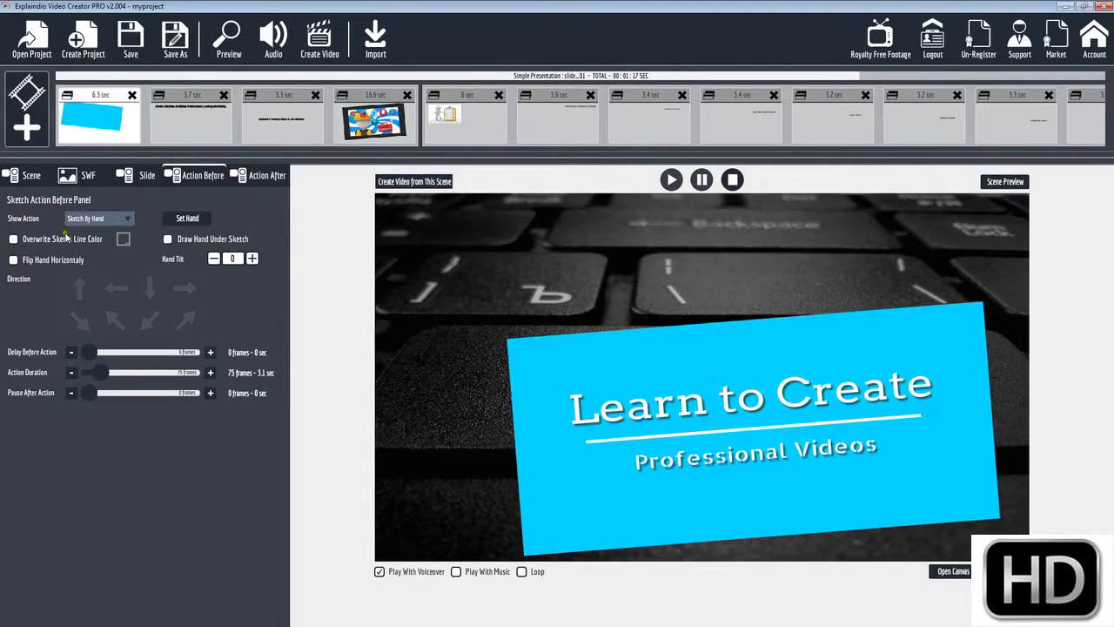
pyautogui.click(108, 219)
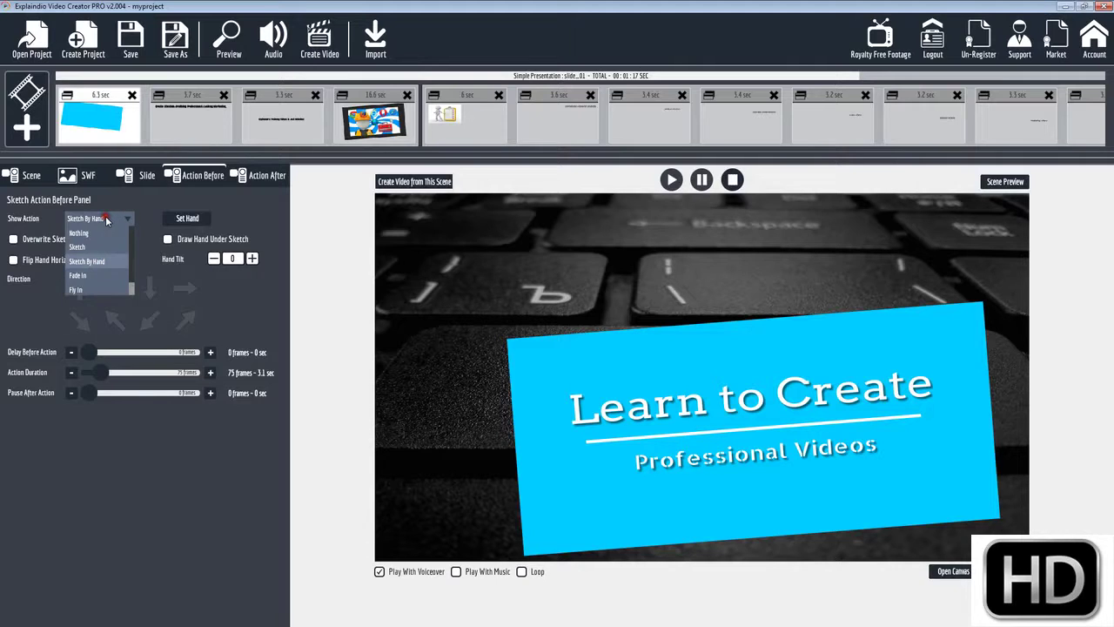
pyautogui.click(82, 263)
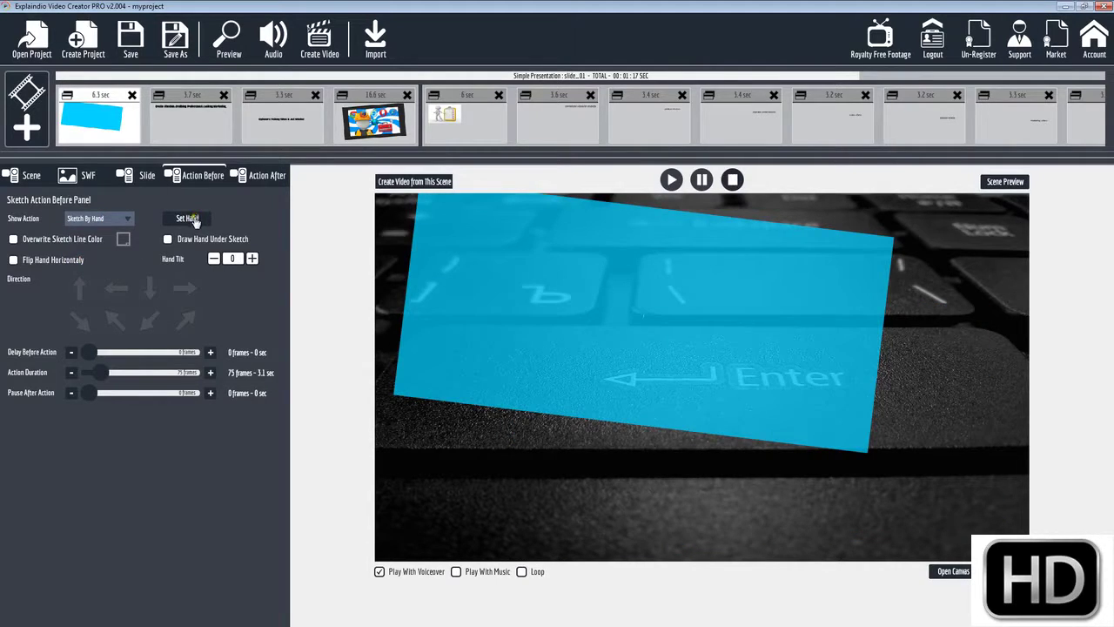
pyautogui.click(193, 221)
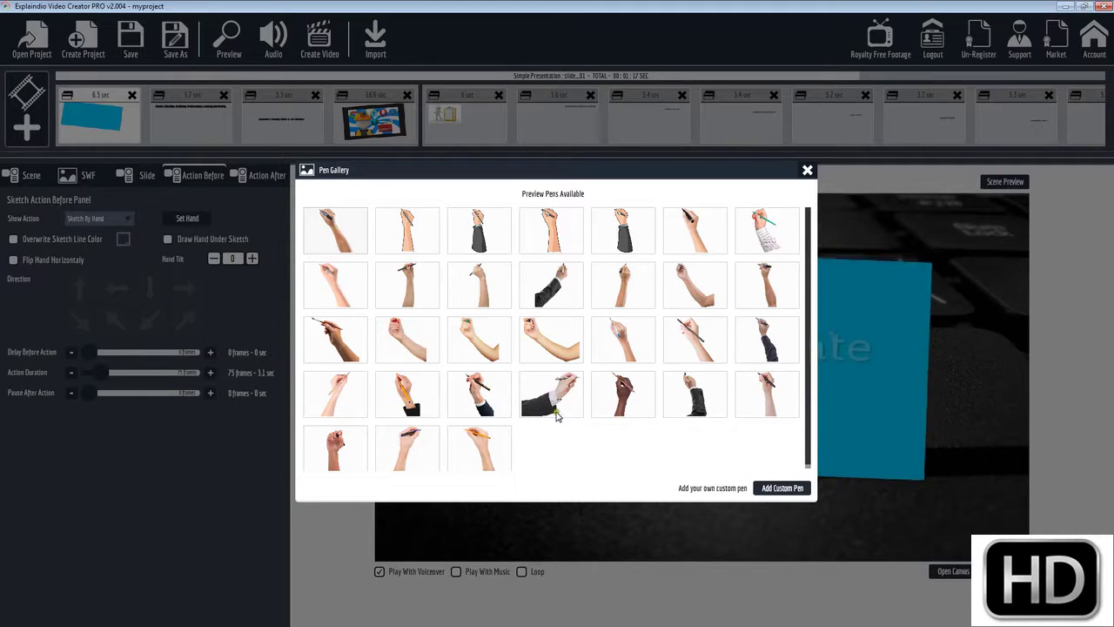
pyautogui.click(476, 345)
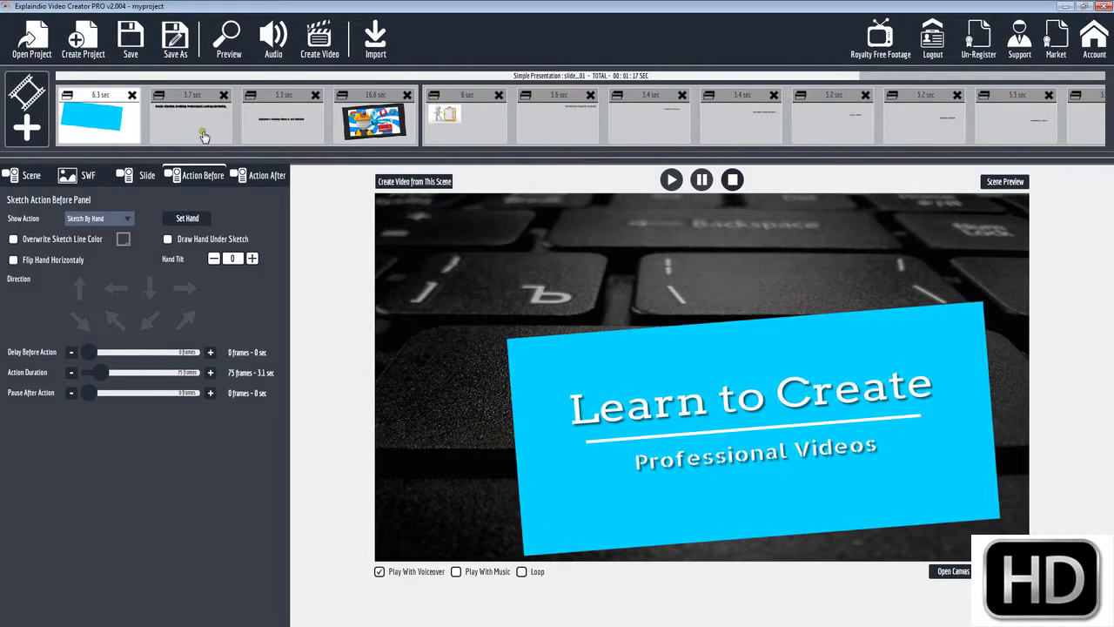
# - Change the drawing hand of the 6 sec clipboard image slide to the one holding a black and gold fountain pen
pyautogui.click(479, 132)
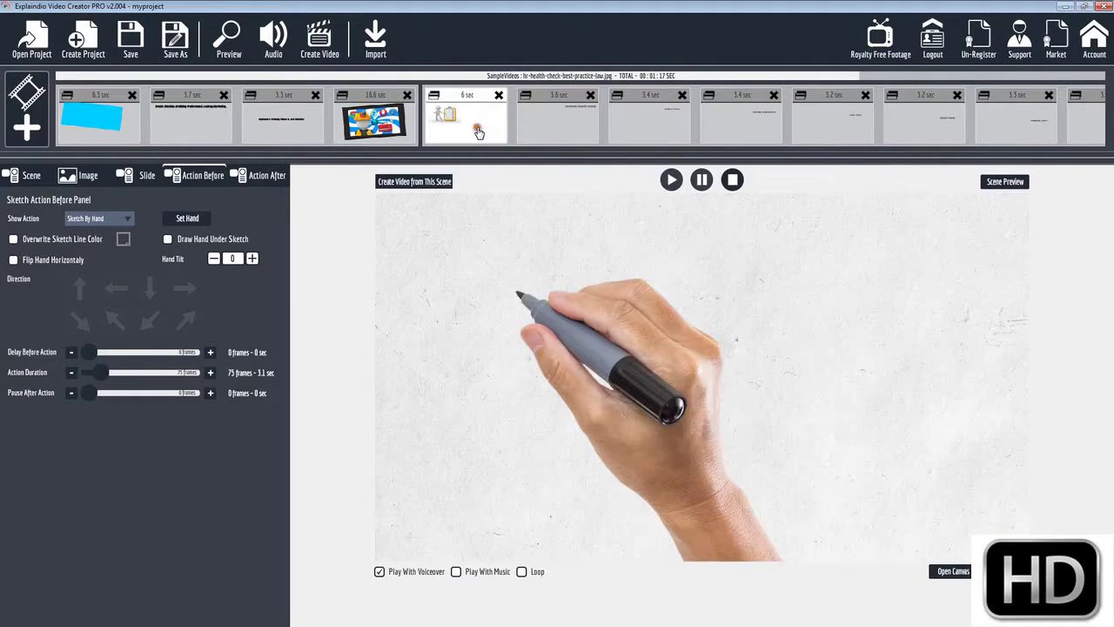
pyautogui.click(188, 218)
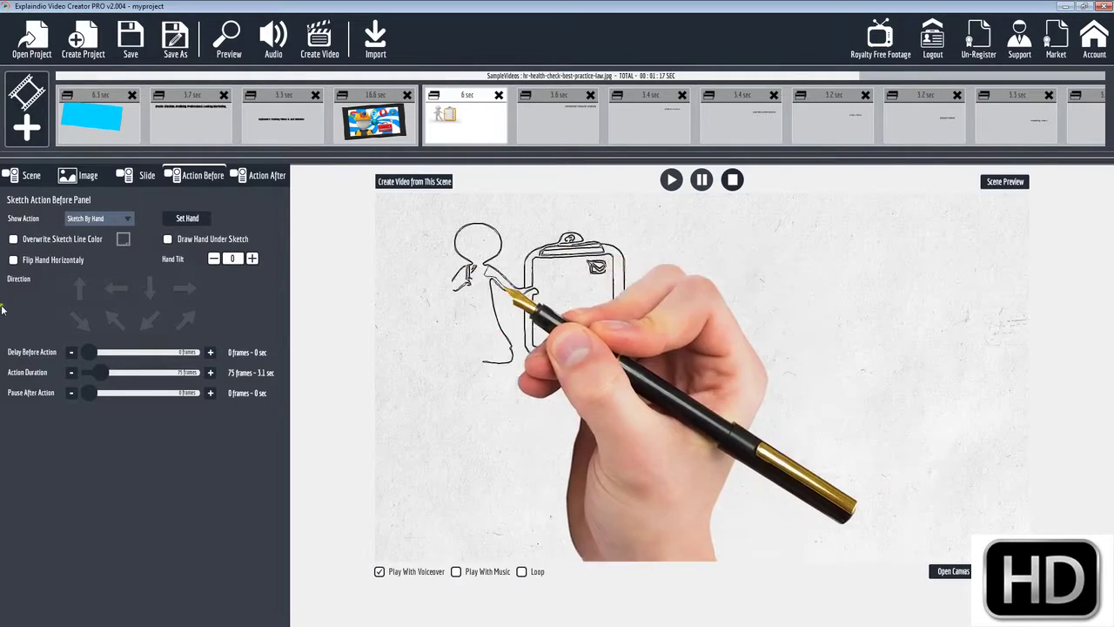
# - Overwrite the sketch line color of the clipboard image slide with bright blue
pyautogui.click(14, 240)
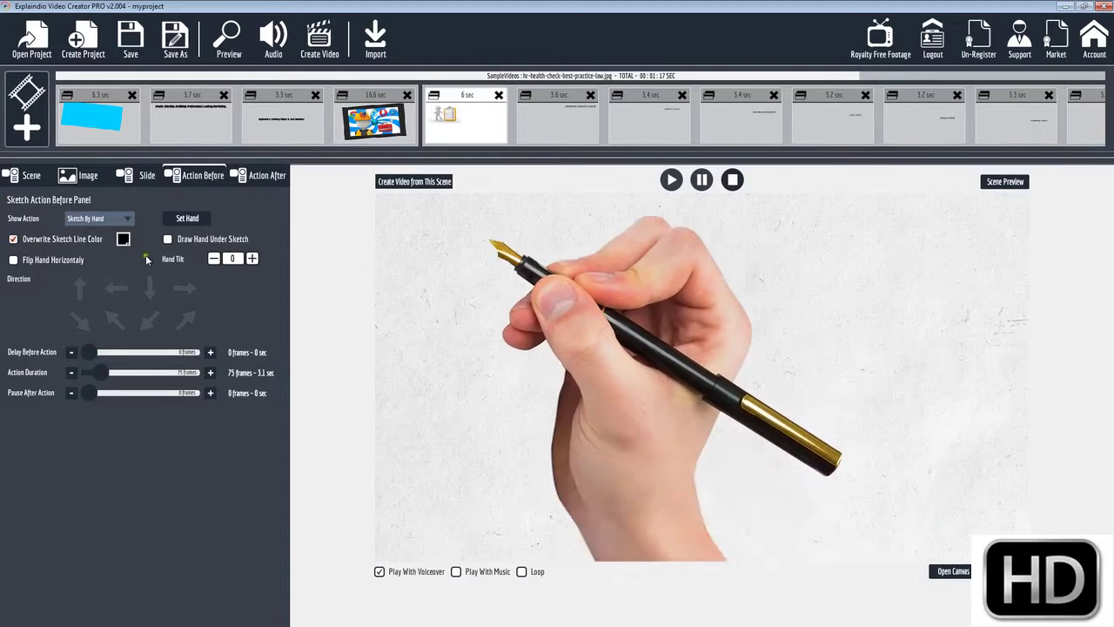
pyautogui.click(126, 241)
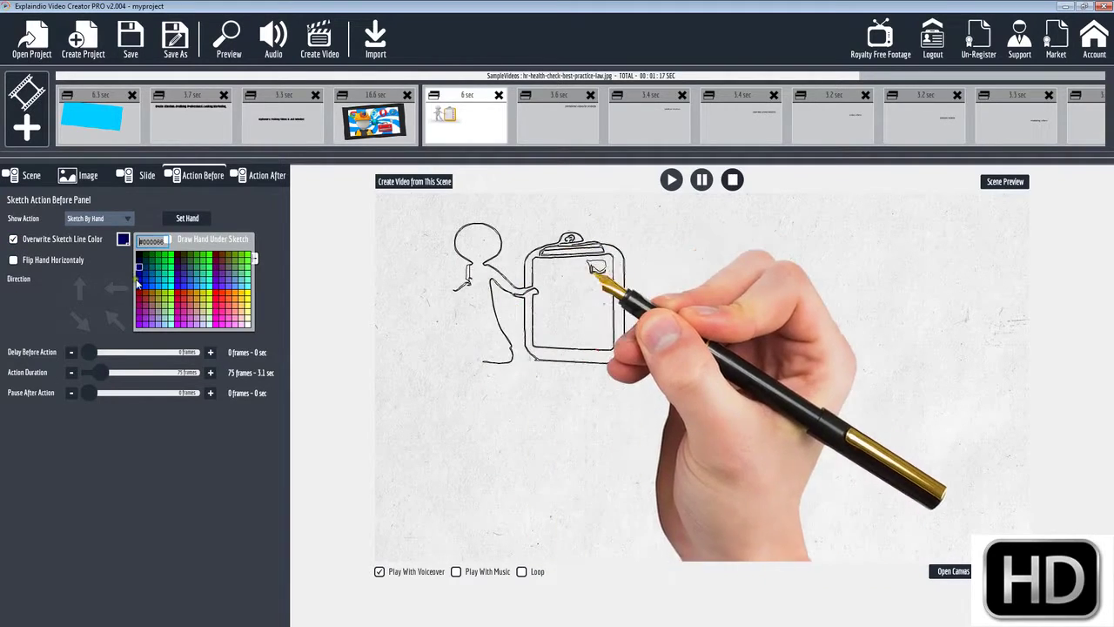
pyautogui.click(141, 281)
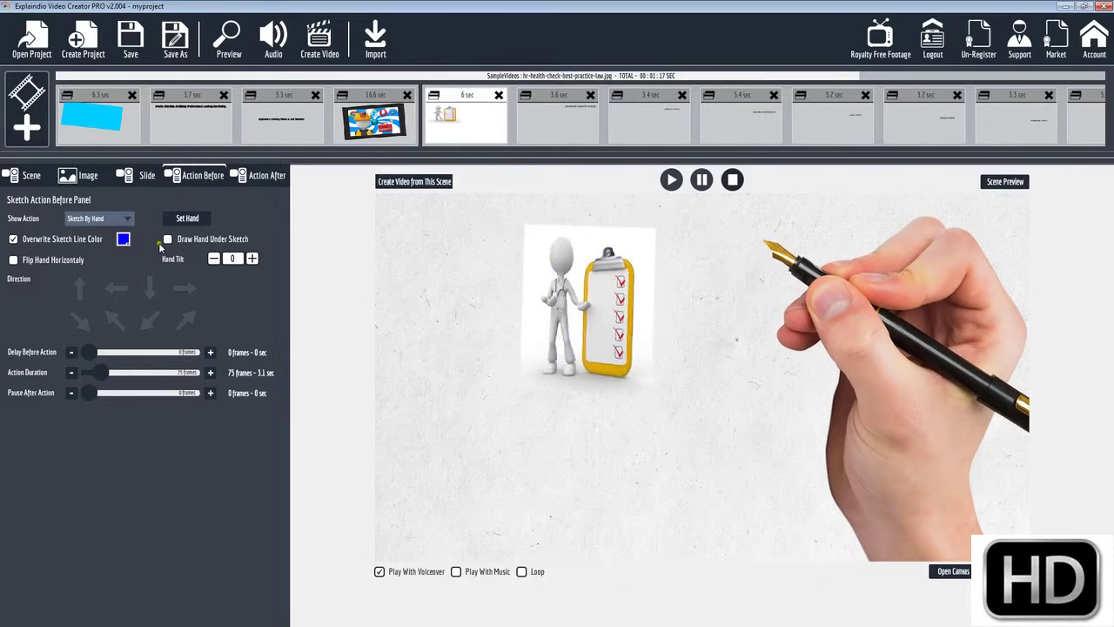
# - Try flipping the hand horizontally and drawing the hand under the sketch, switching each option back off
pyautogui.click(13, 260)
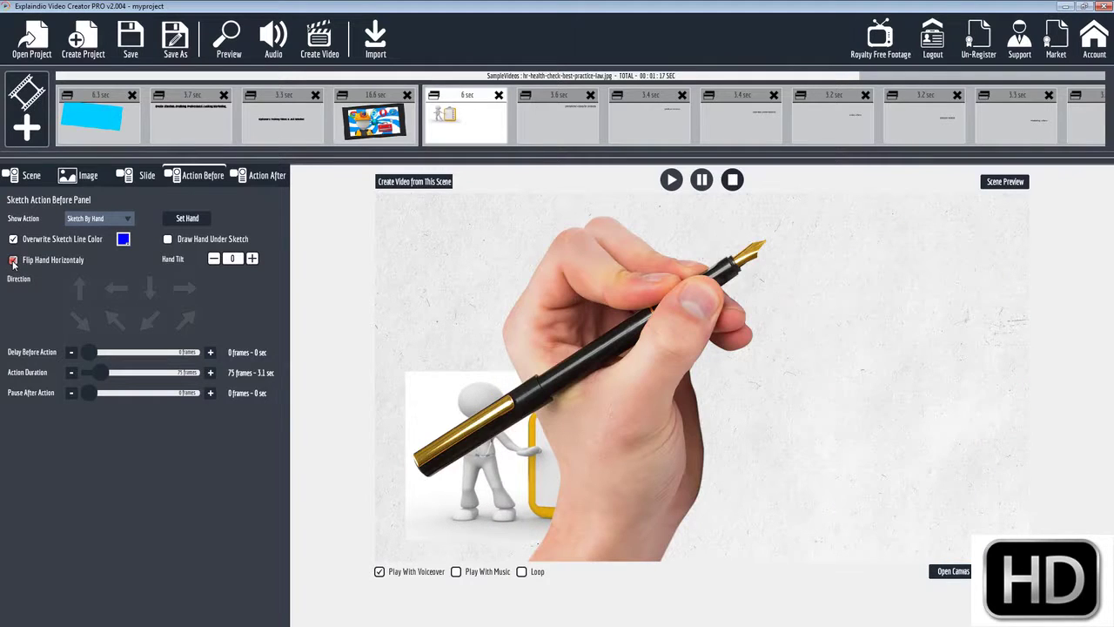
pyautogui.click(87, 259)
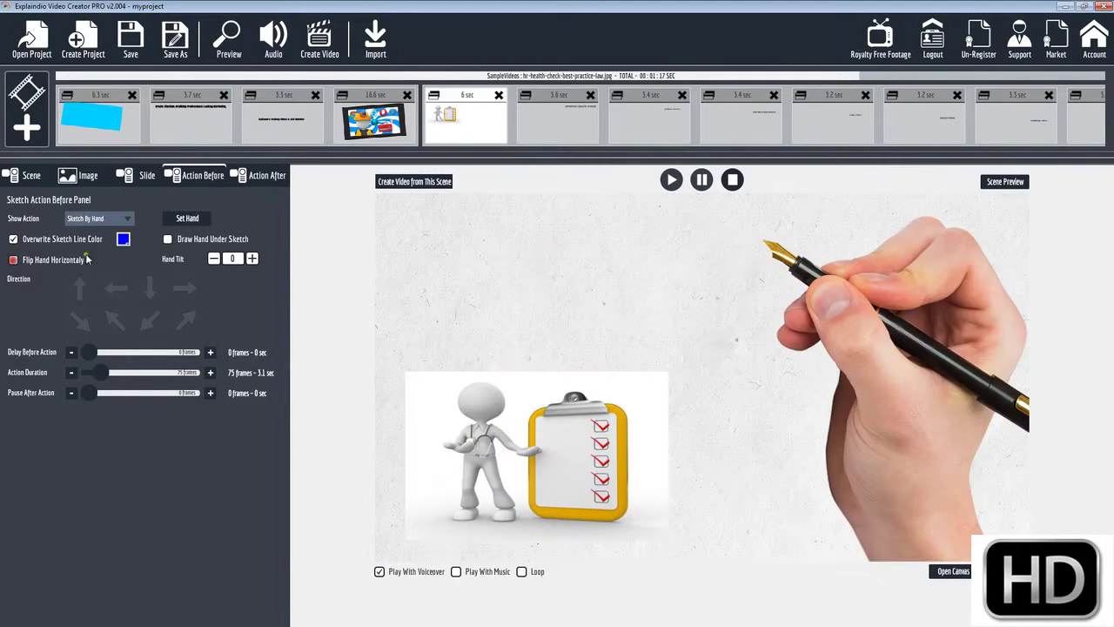
pyautogui.click(168, 239)
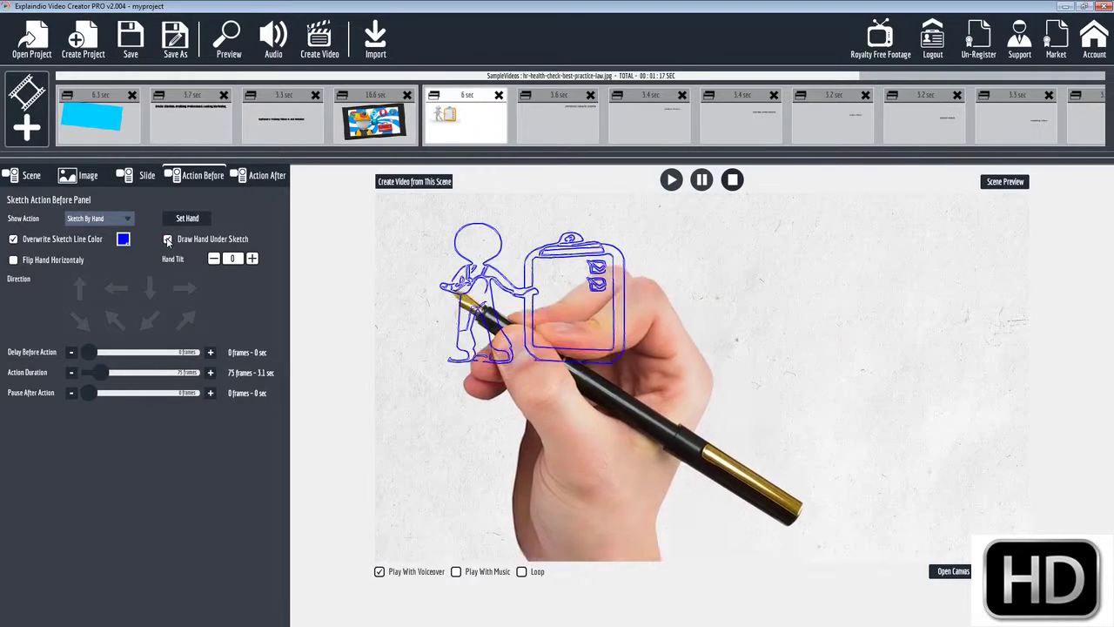
pyautogui.click(168, 239)
# - Try positive and negative hand tilts for the fountain pen hand, settling on a tilt of 11
pyautogui.click(252, 258)
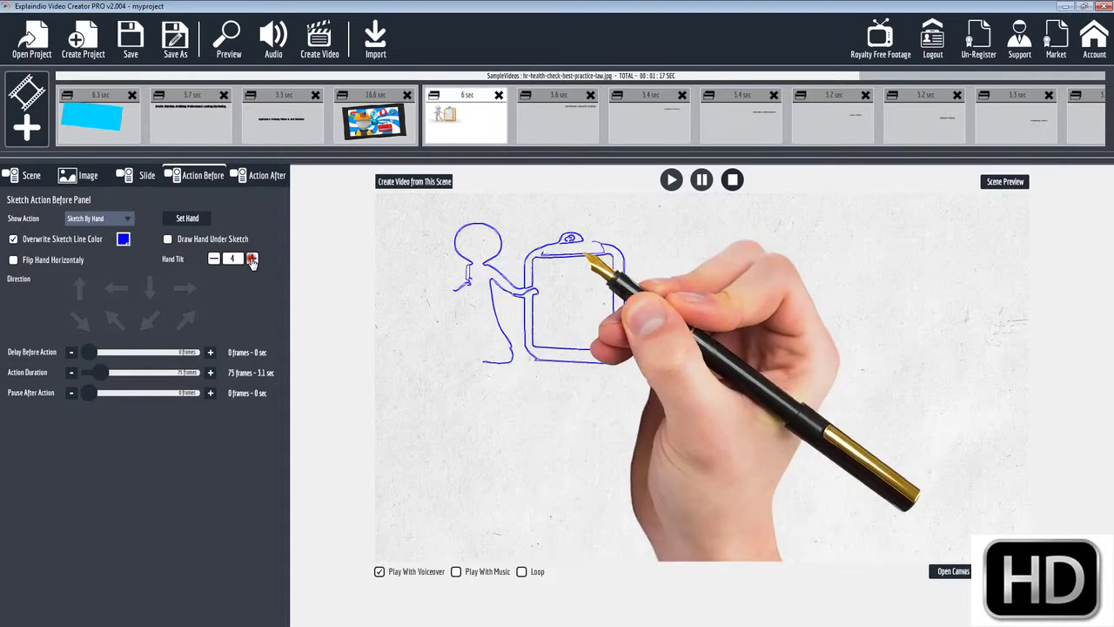
pyautogui.click(251, 258)
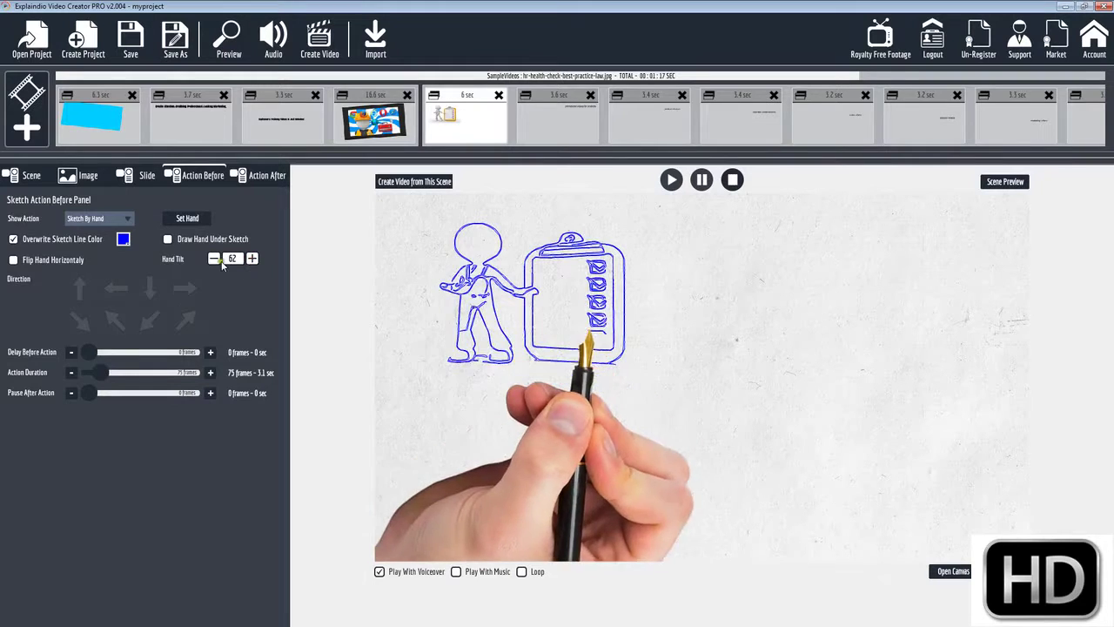
pyautogui.click(214, 258)
pyautogui.click(214, 259)
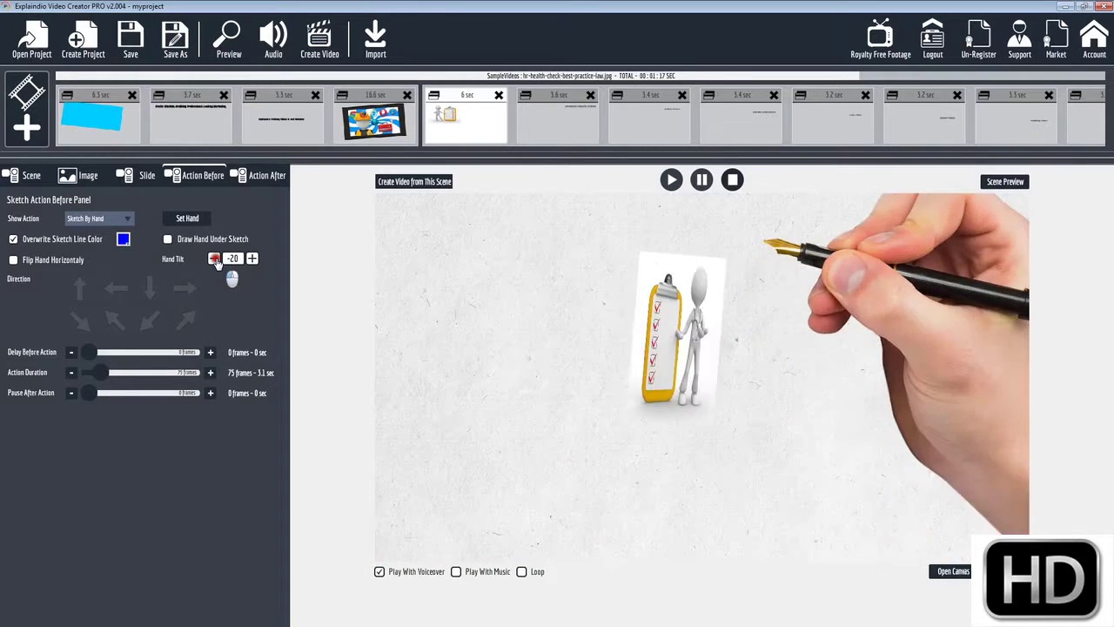
pyautogui.click(252, 259)
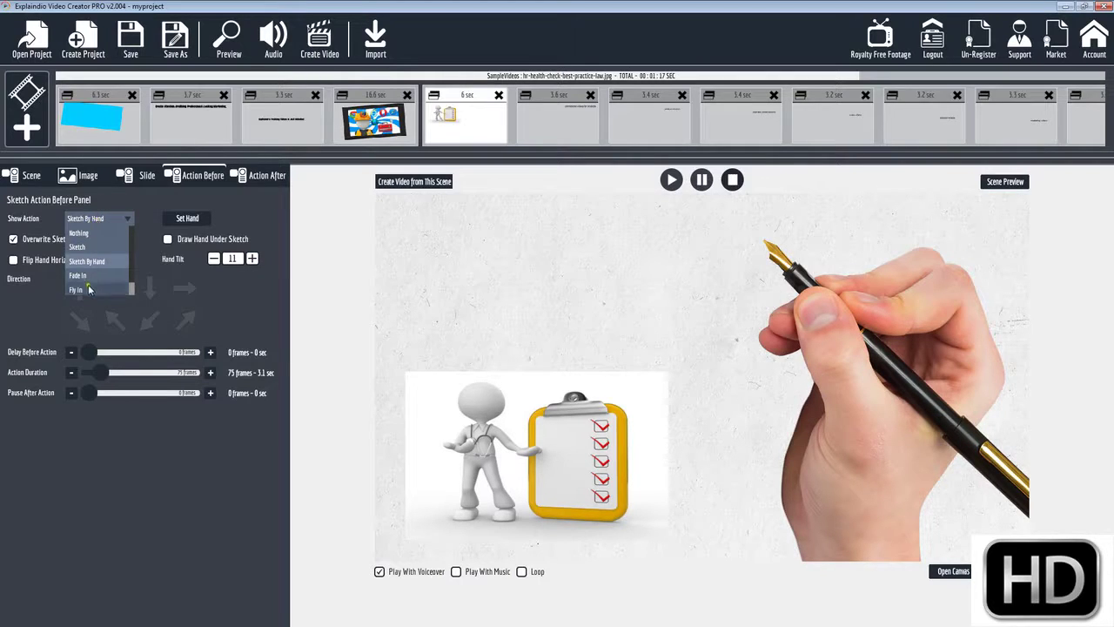
# - Set the clipboard slide's before-action to Fade In with a 73-frame delay before and a 60-frame pause after
pyautogui.click(78, 275)
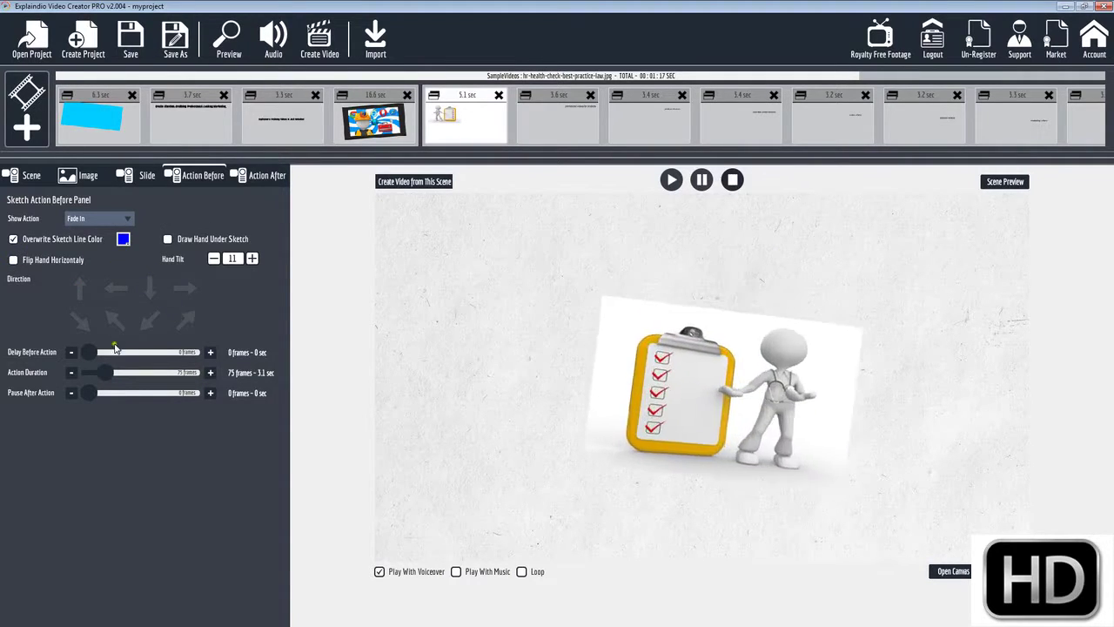
pyautogui.moveTo(88, 392); pyautogui.dragTo(104, 393)
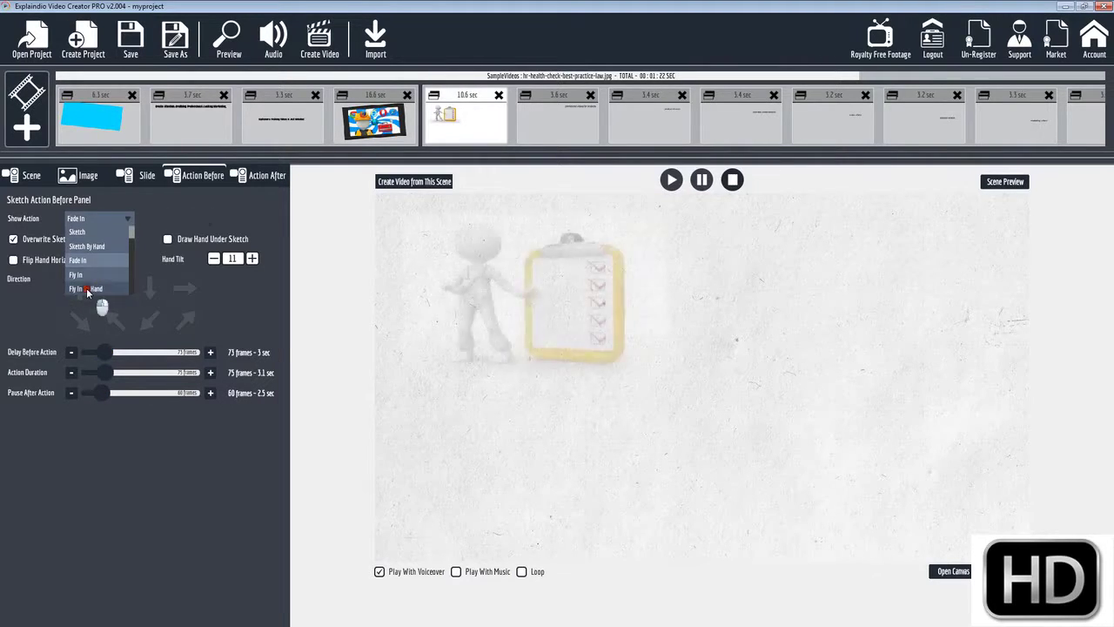
# - Switch the before-action to Fly In By Hand with 0 frames delay, 40 frames duration and 30 frames pause, and preview the scene
pyautogui.click(86, 288)
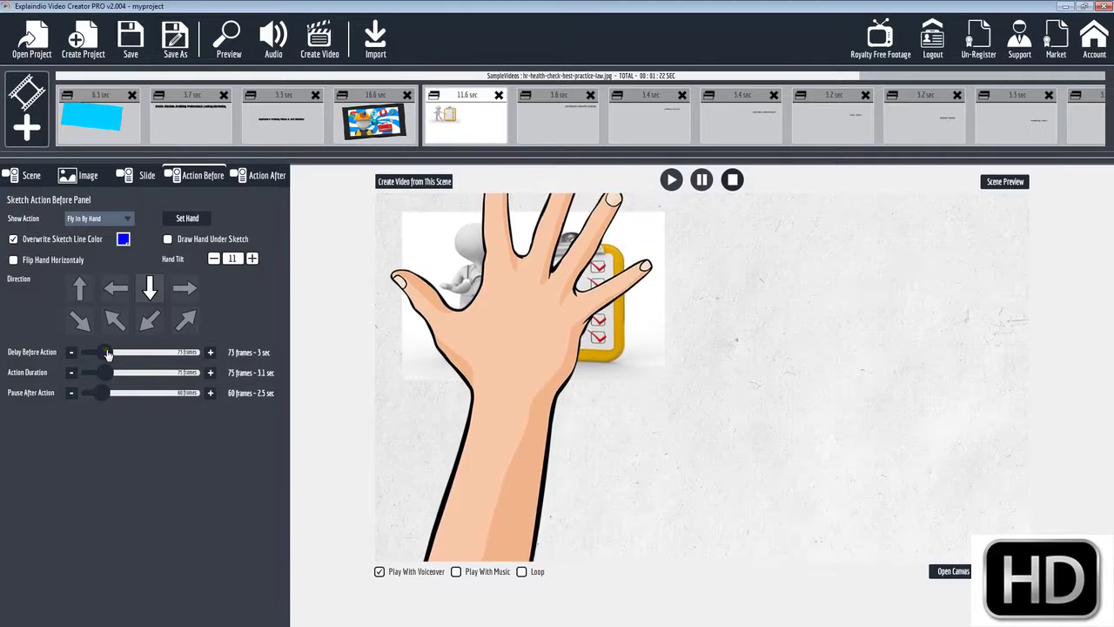
pyautogui.moveTo(107, 353); pyautogui.dragTo(93, 394)
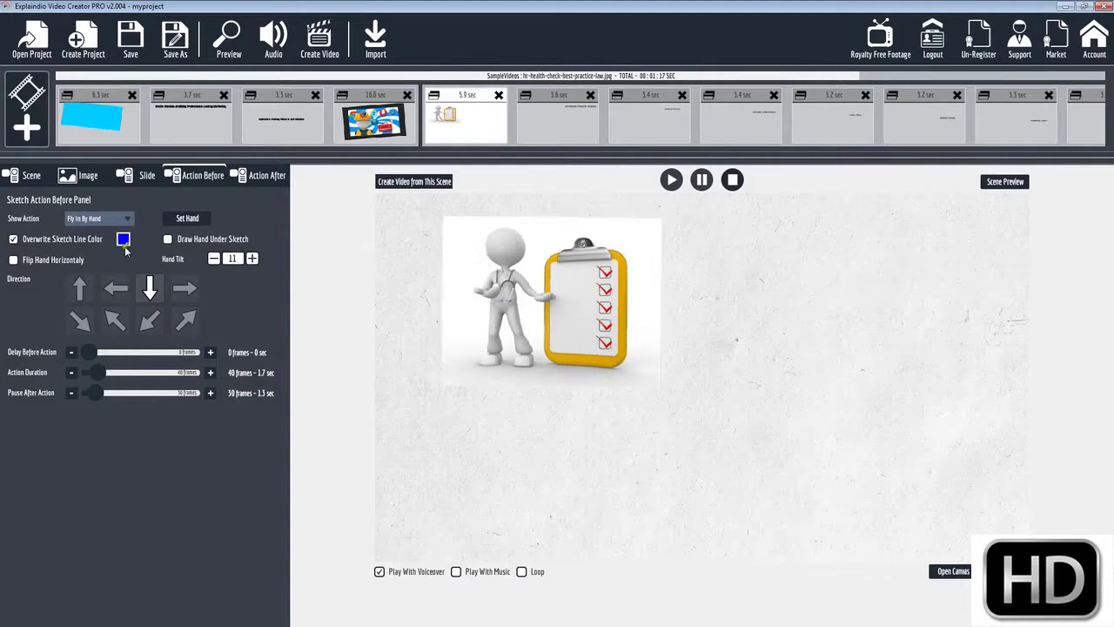
pyautogui.click(1005, 182)
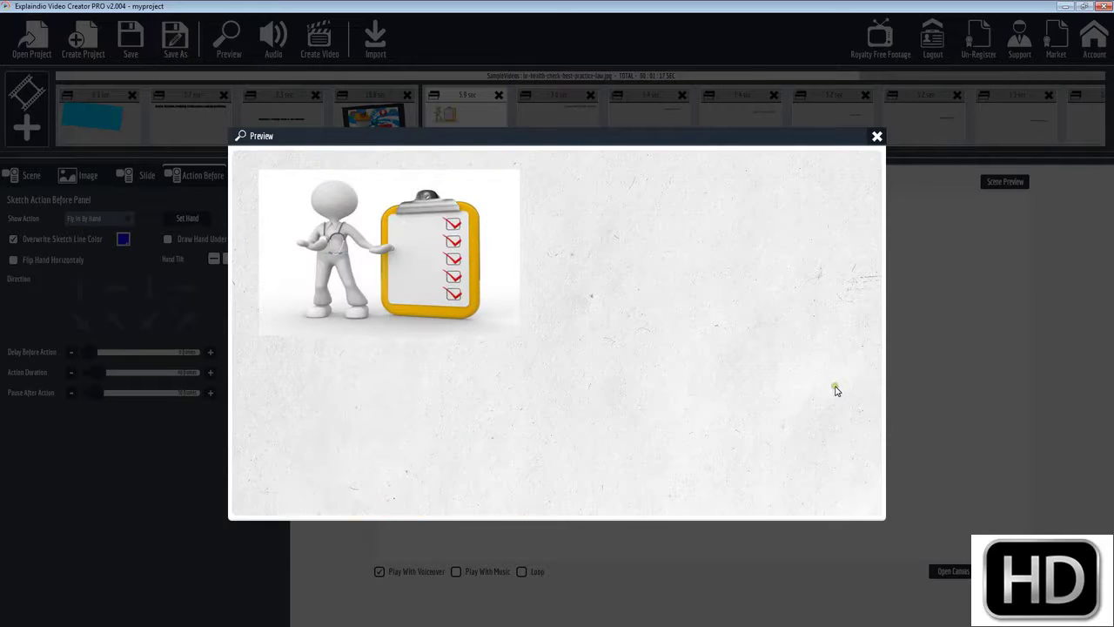
pyautogui.click(877, 137)
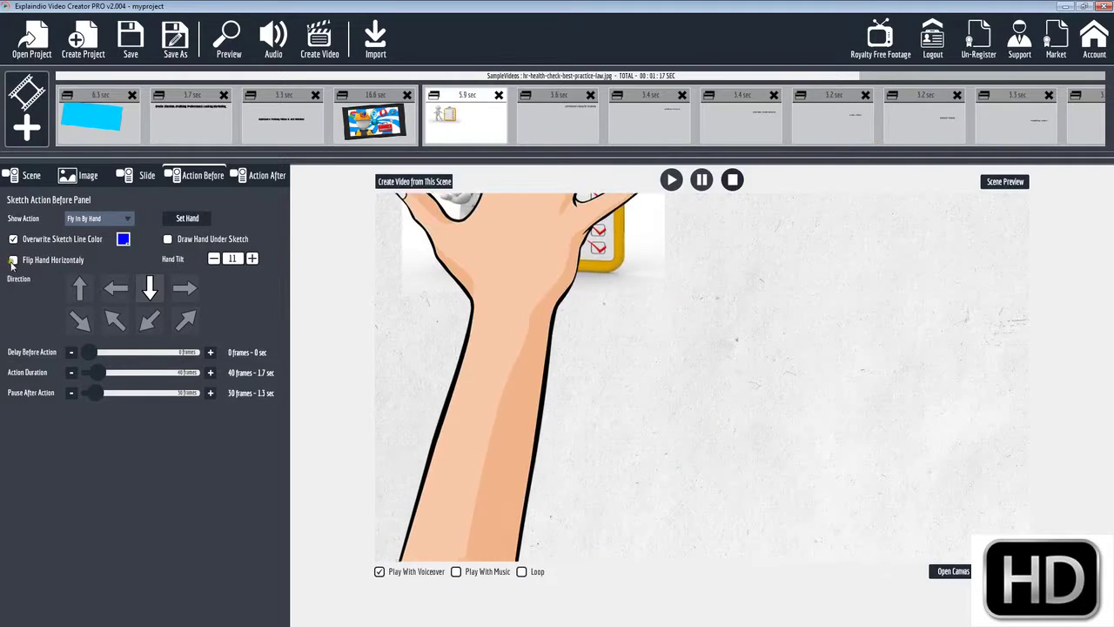
# - Try the plain Sketch before-action on the clipboard slide, and return it to Sketch By Hand
pyautogui.click(90, 220)
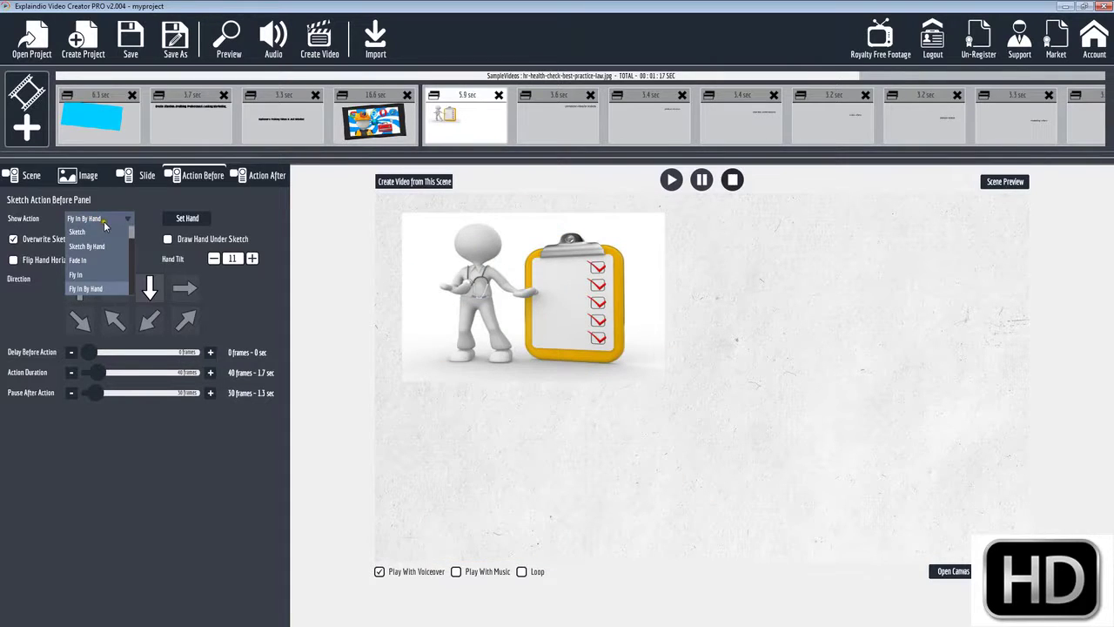
pyautogui.click(91, 235)
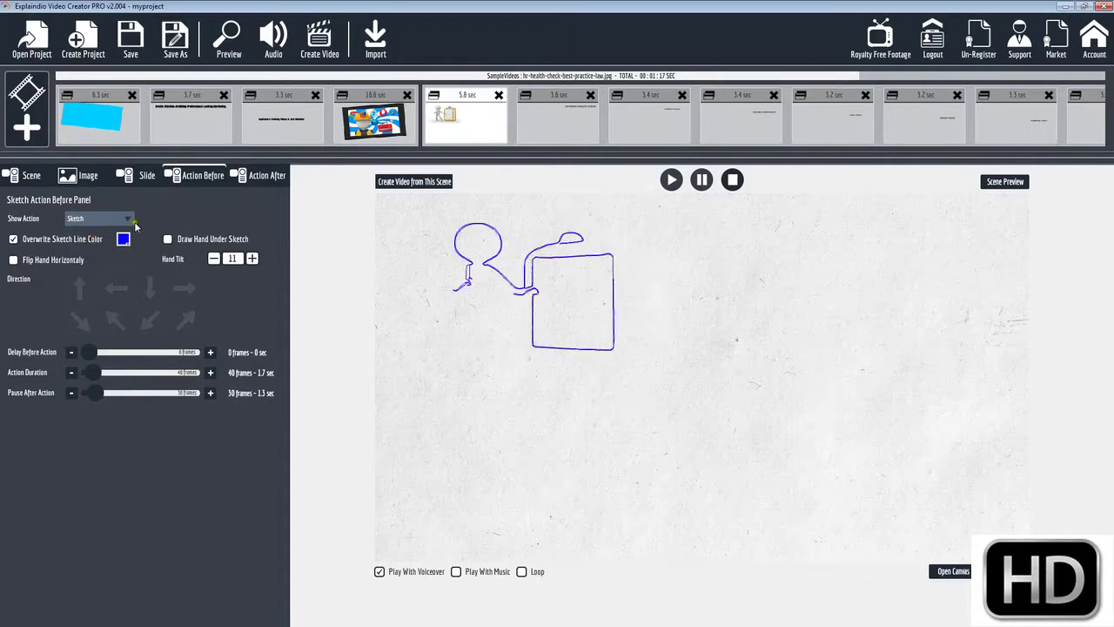
pyautogui.click(86, 246)
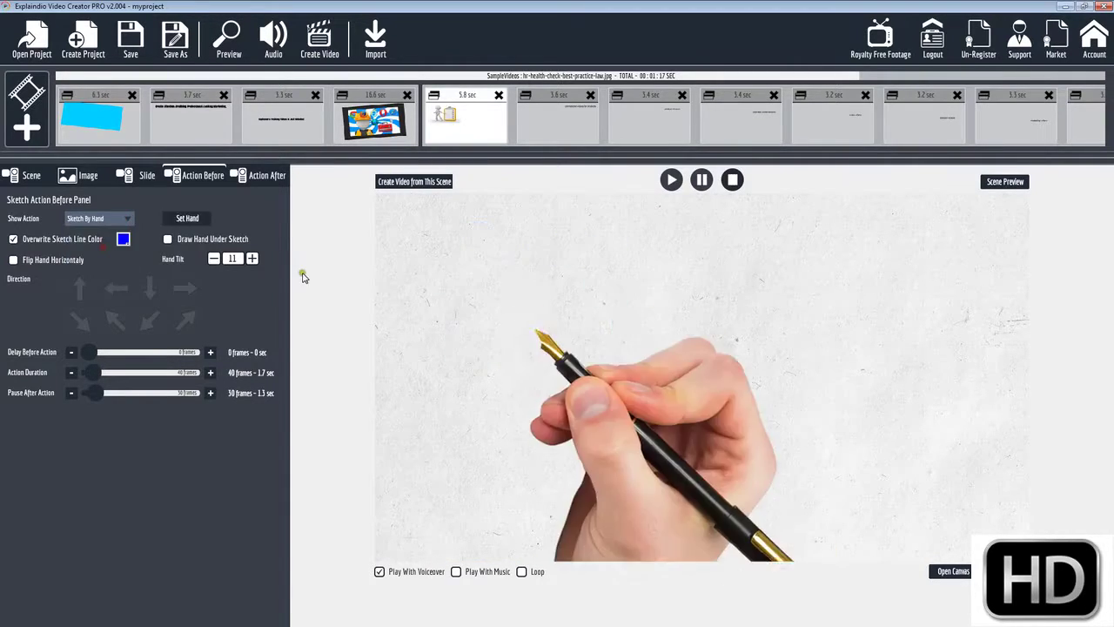